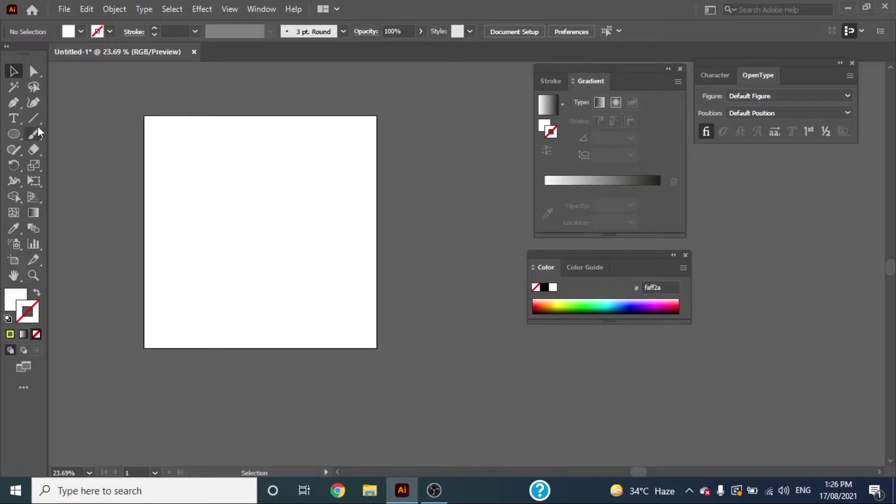
Step: Draw a large circle over the artboard's right side, shift it up-left, and stretch it into a wide ellipse
left_click(14, 133)
left_click(14, 70)
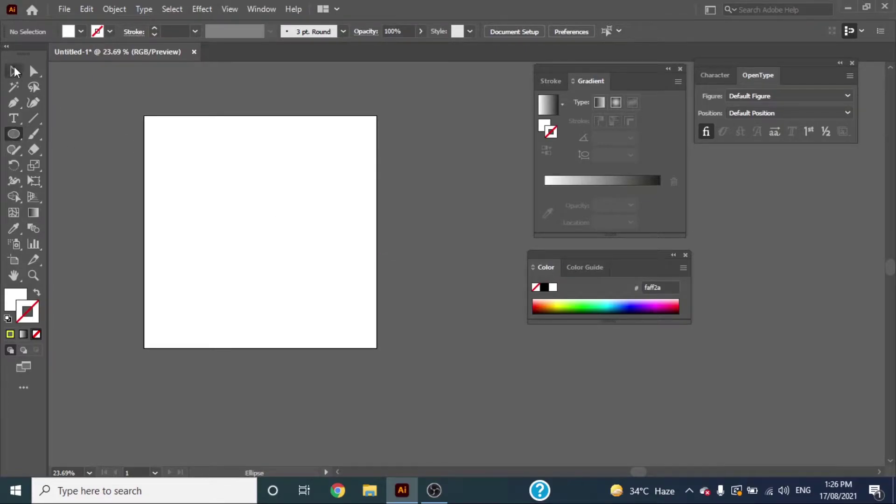
left_click(17, 138)
left_click_drag(247, 196, 472, 426)
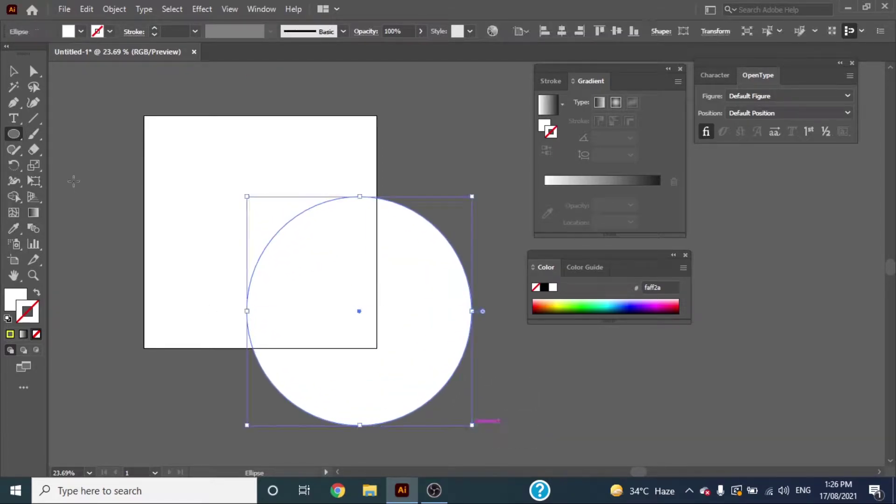
left_click(13, 71)
left_click_drag(418, 276, 397, 216)
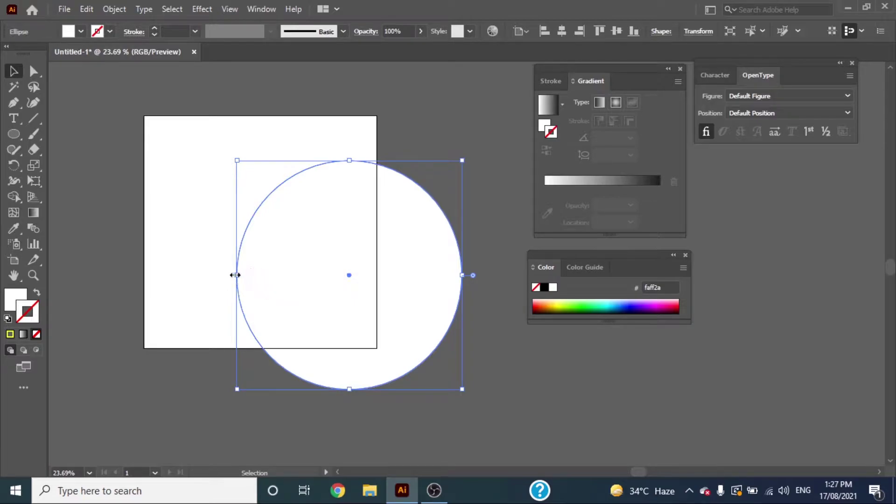
left_click_drag(237, 275, 199, 276)
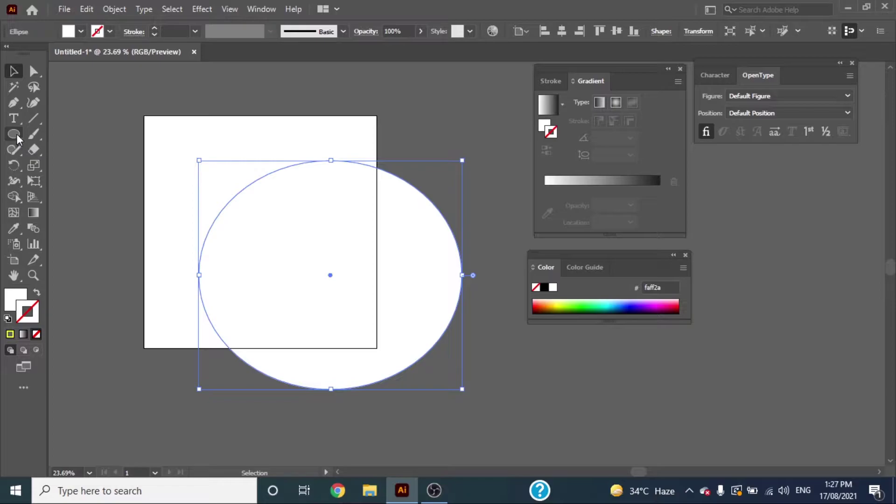
Step: Draw a rectangle exactly covering the 1080-pixel square artboard
left_click_drag(15, 134, 90, 134)
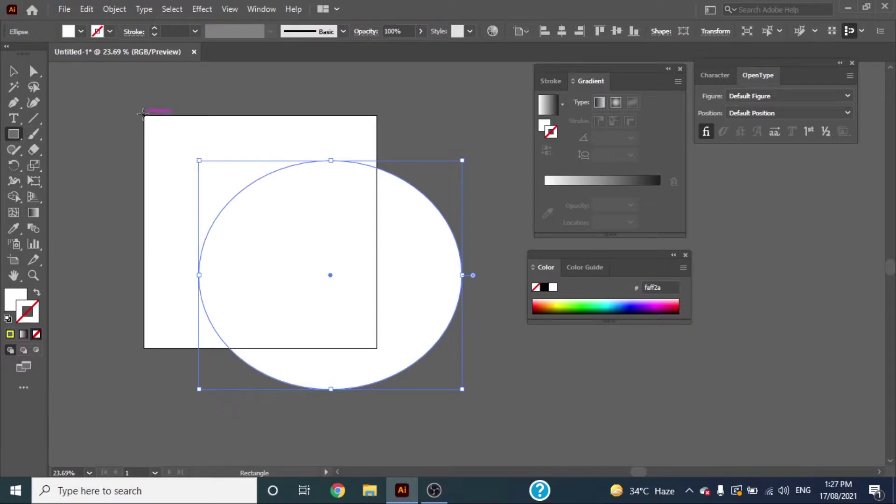
mouse_move(144, 115)
left_mouse_down()
mouse_move(360, 347)
mouse_move(377, 348)
left_mouse_up()
left_click(13, 71)
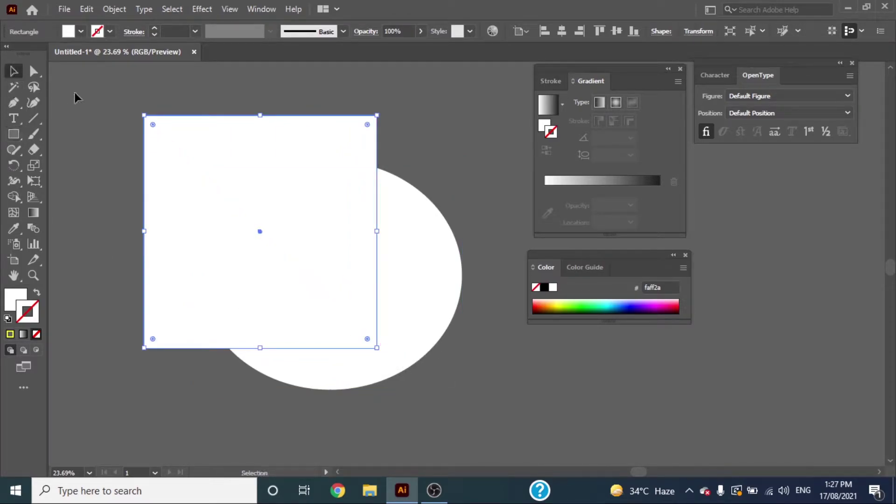
Step: Trim off the ellipse part outside the artboard with Shape Builder and send the shape to back
key("ctrl+a")
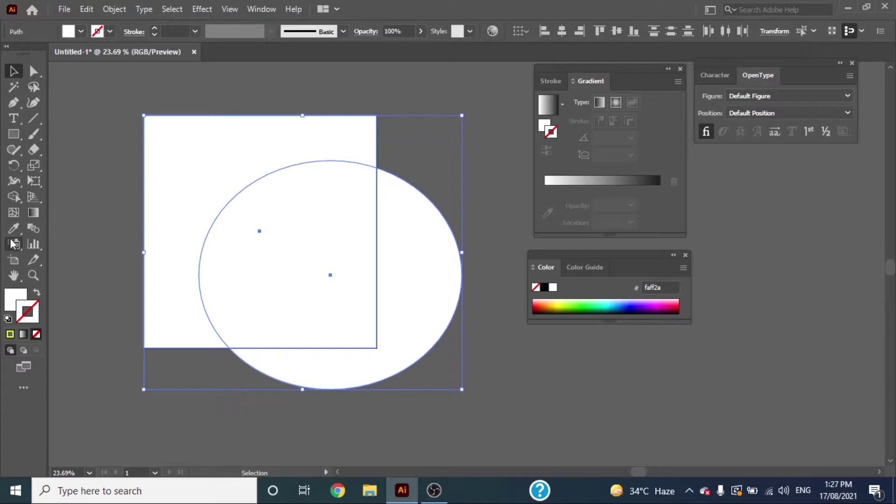
left_click(13, 197)
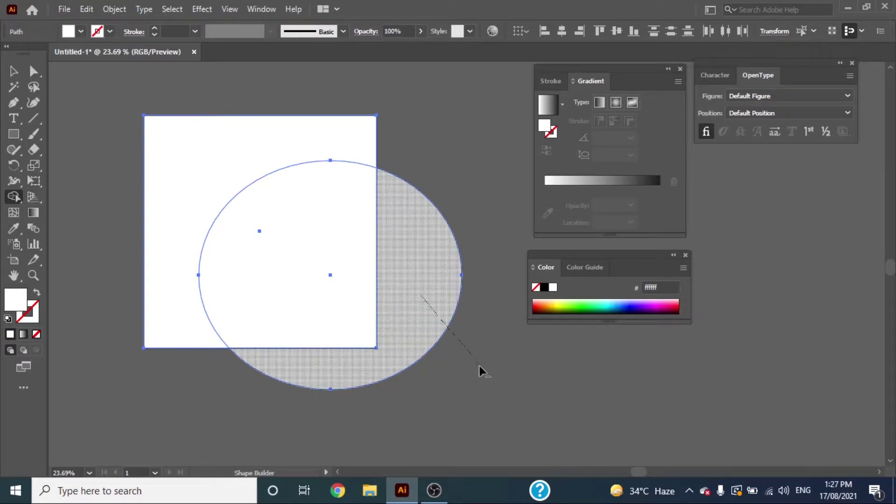
left_click_drag(480, 365, 477, 365)
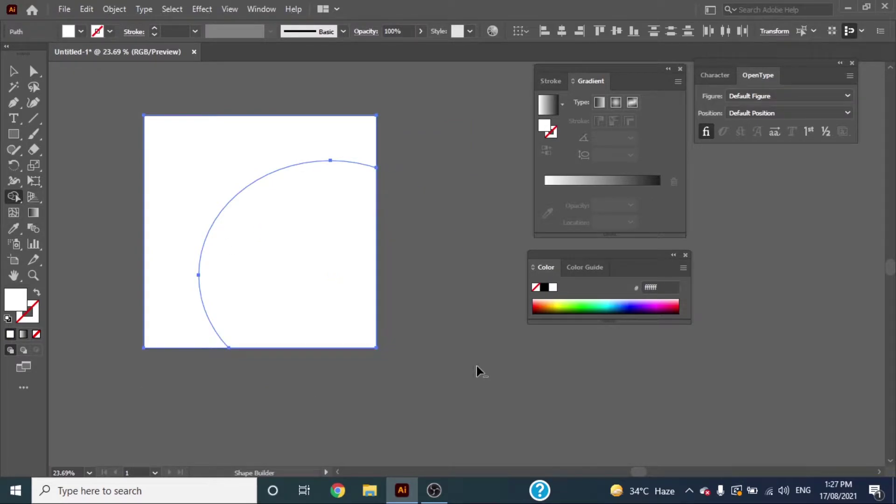
left_click(14, 71)
left_click(125, 171)
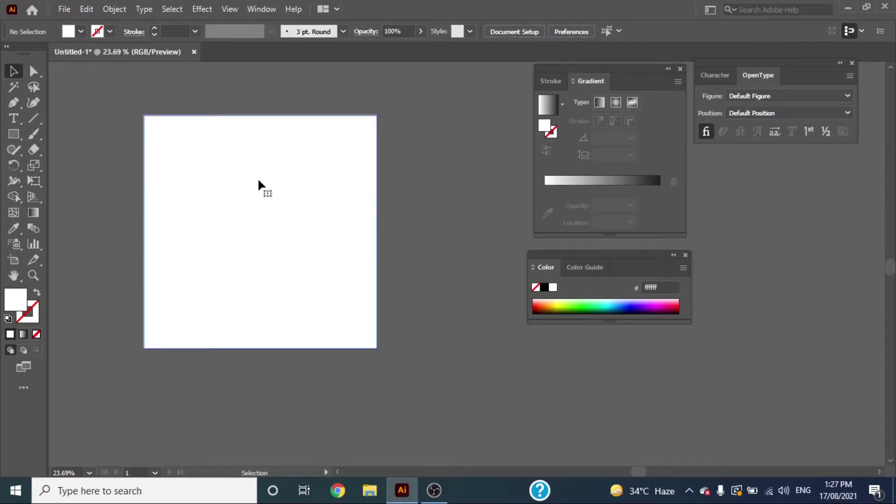
right_click(169, 224)
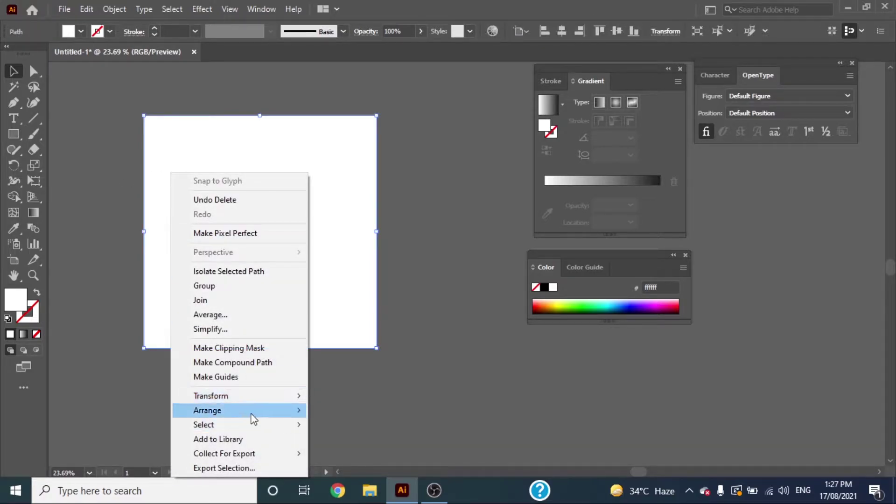
left_click(376, 456)
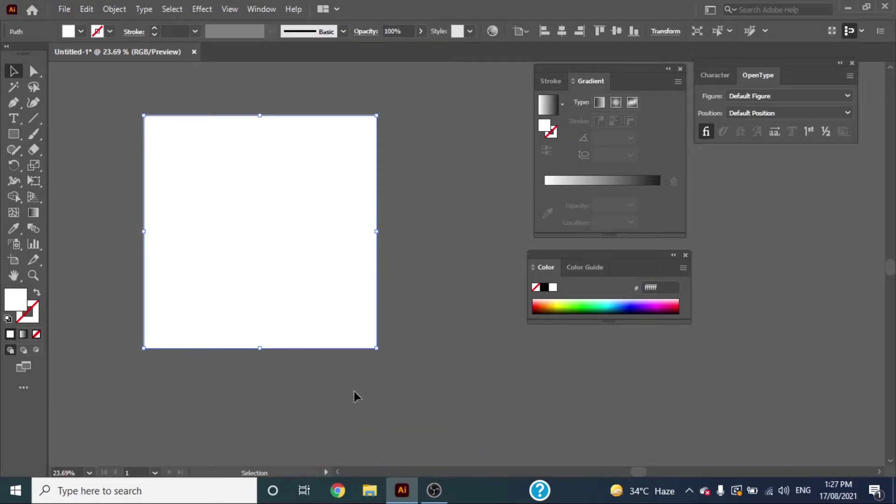
Step: Fill the trimmed ellipse with orange ff9d00
left_click(310, 240)
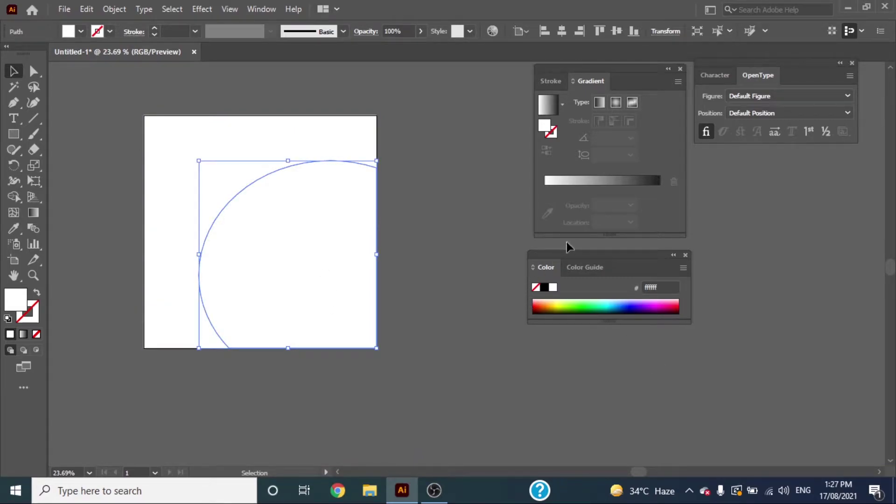
double_click(10, 307)
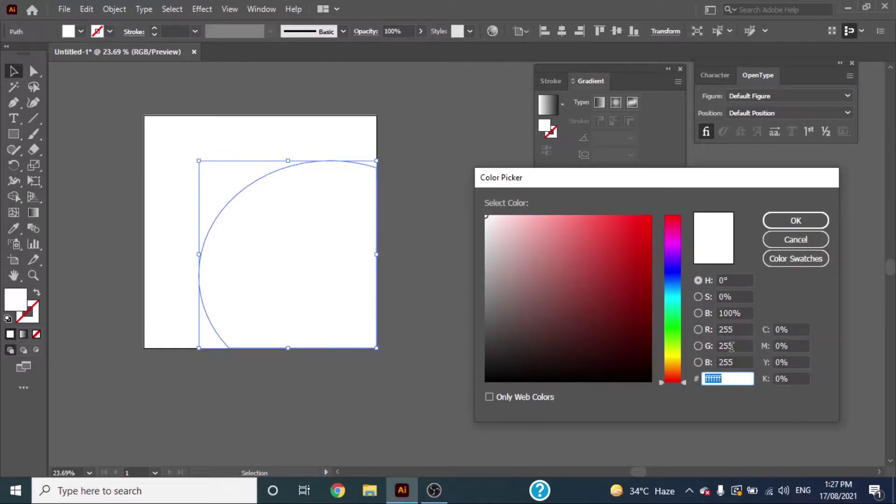
left_click_drag(680, 175, 603, 139)
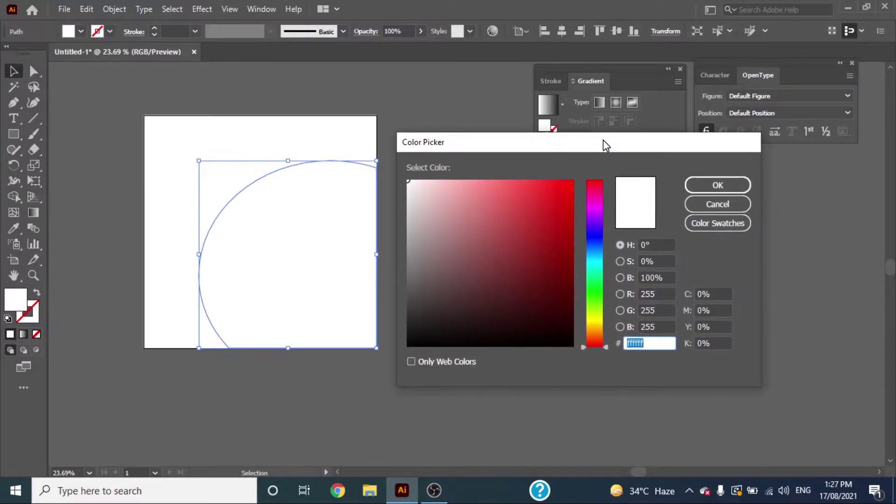
left_click_drag(598, 315, 598, 329)
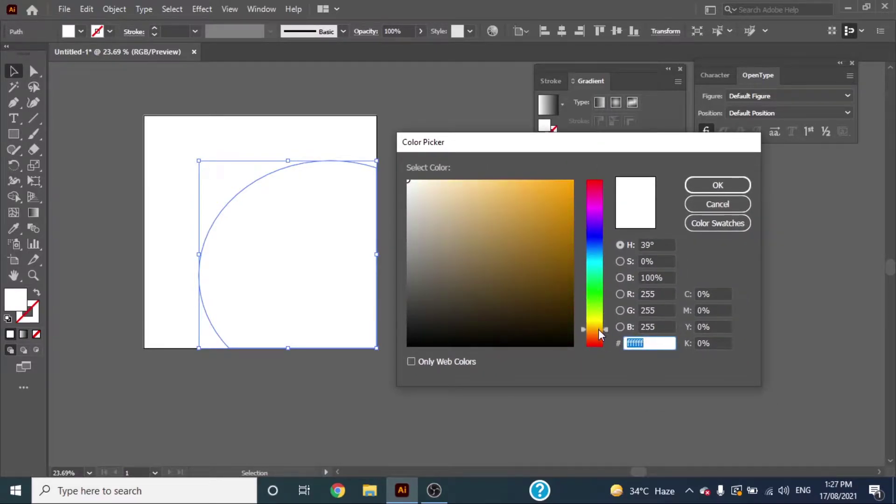
left_click_drag(563, 184, 573, 181)
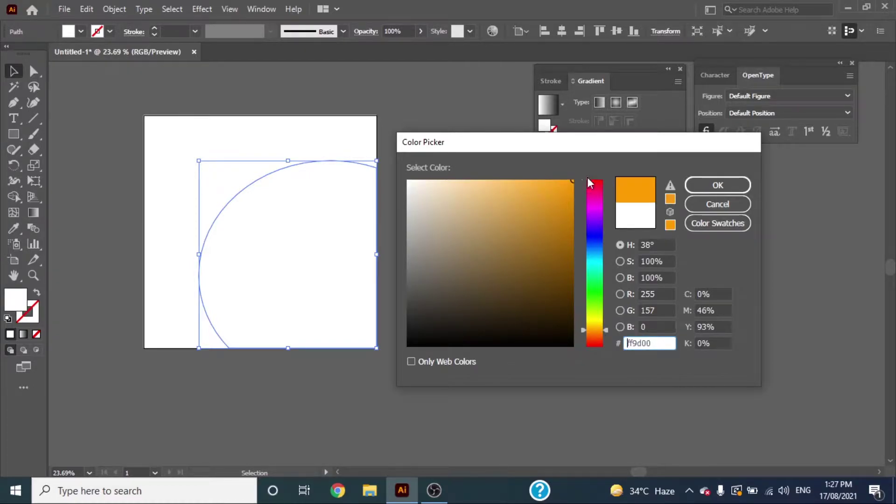
left_click(738, 185)
key("z")
left_click_drag(242, 166, 331, 207)
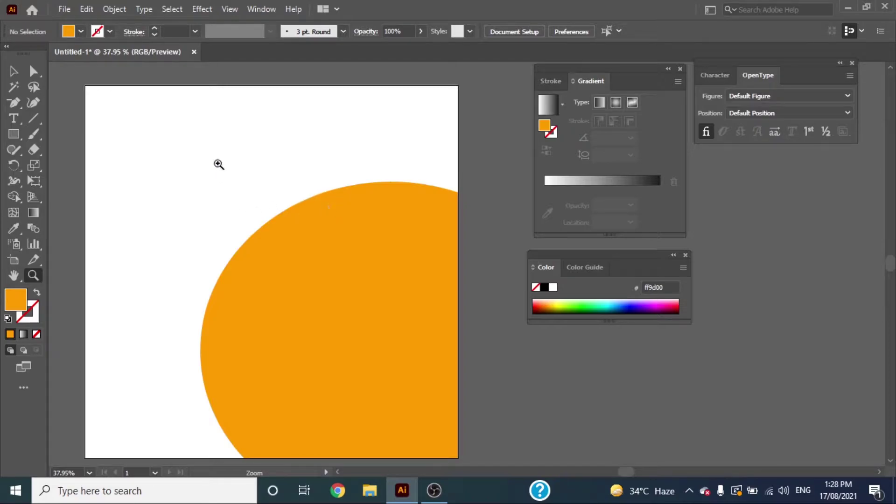
Step: Add enlarged LOGO HERE text in the top-left corner
left_click(120, 100)
key("t")
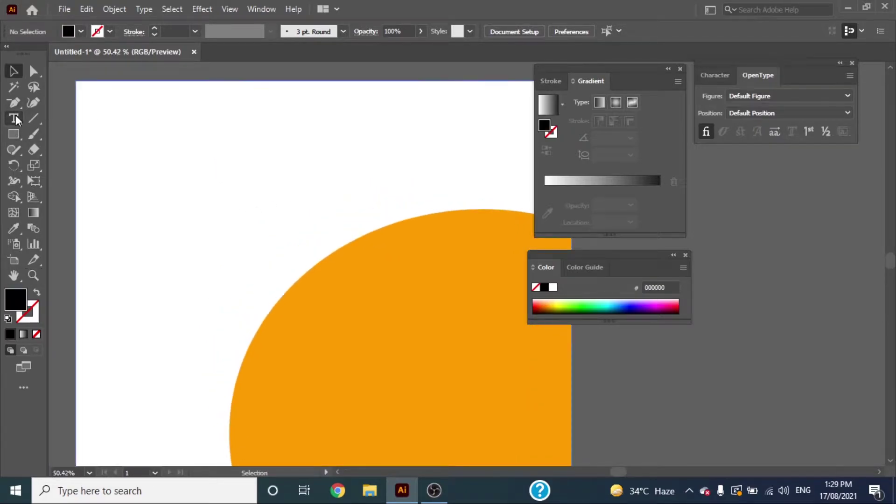
left_click(92, 105)
type("LOGO HERE")
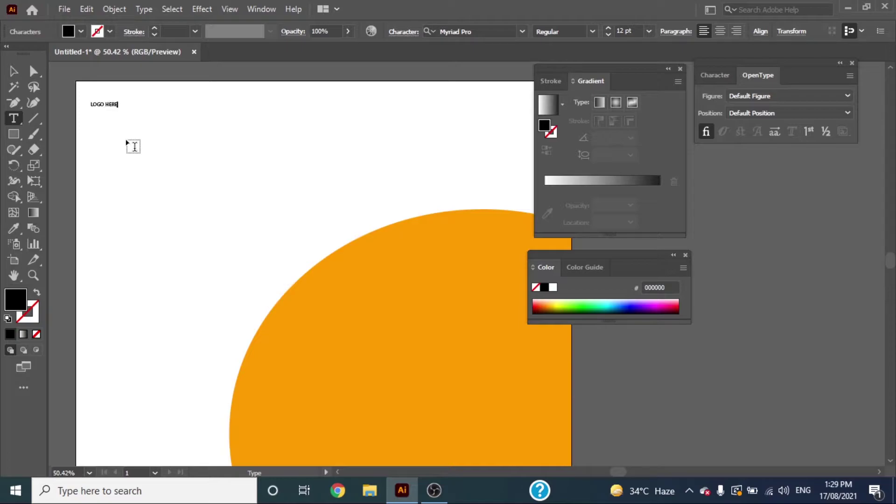
left_click(13, 70)
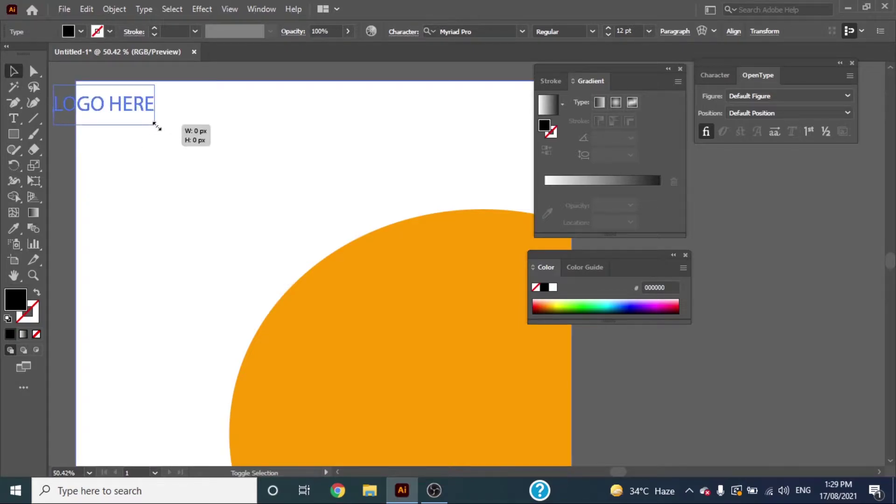
left_click_drag(117, 109, 160, 111)
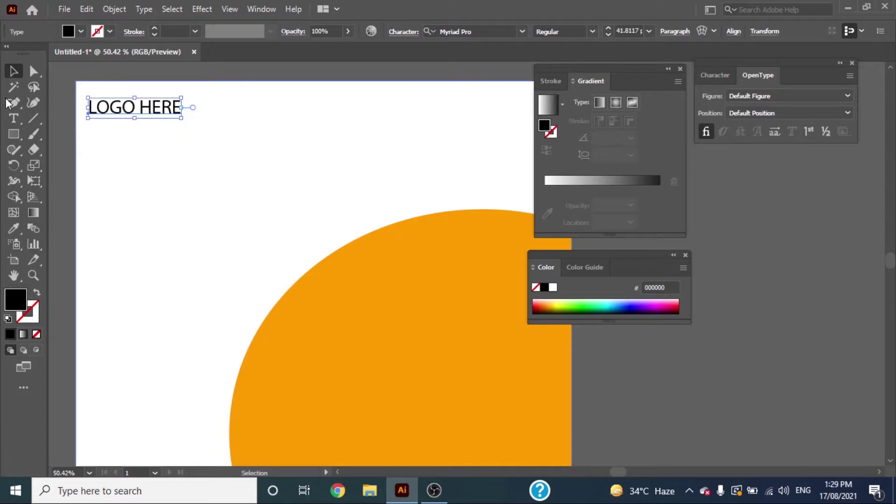
Step: Frame LOGO HERE with a thin outlined rectangle
key("m")
mouse_move(83, 92)
left_mouse_down()
mouse_move(140, 132)
mouse_move(189, 122)
left_mouse_up()
key("shift+x")
left_click(13, 70)
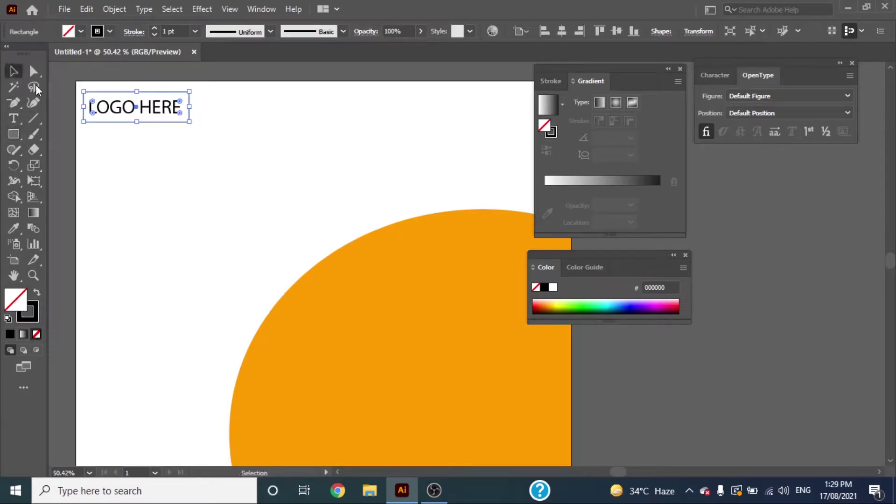
left_click(76, 115)
left_click(280, 280)
Step: Zoom out slightly and pan to show the artboard's top edge
left_click(33, 275)
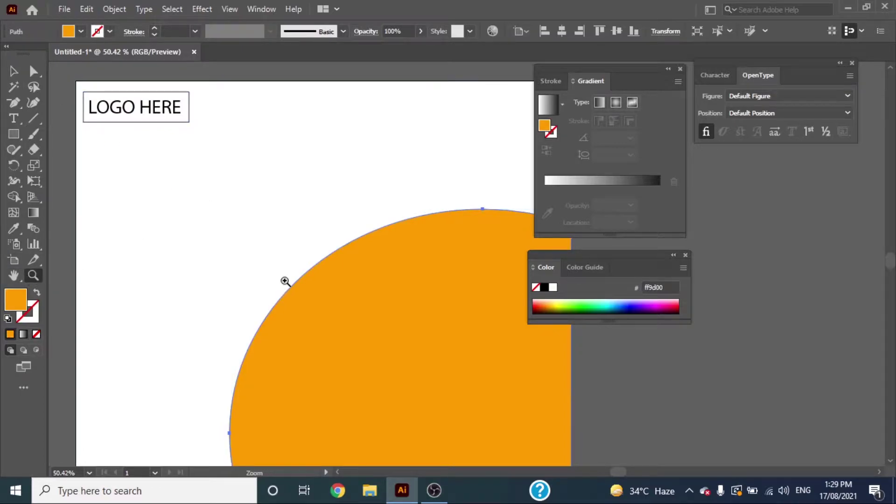
left_click_drag(286, 280, 255, 272)
left_click(13, 275)
left_click_drag(196, 312, 192, 273)
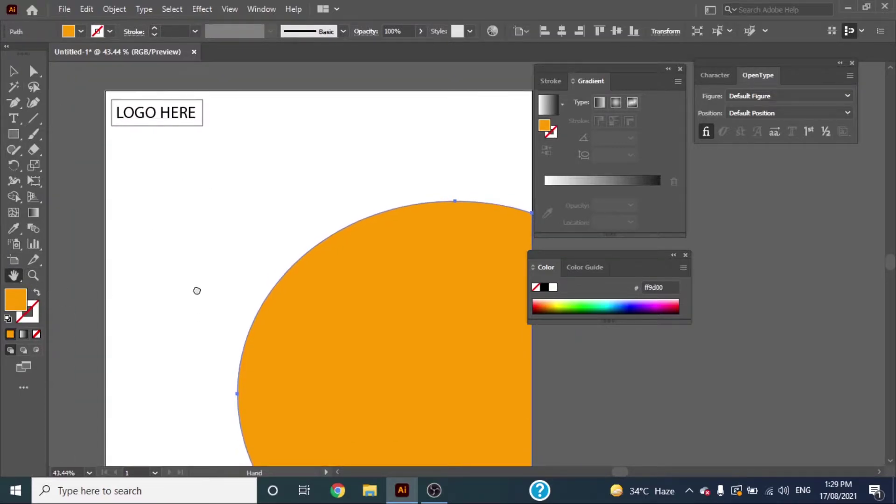
left_click(13, 118)
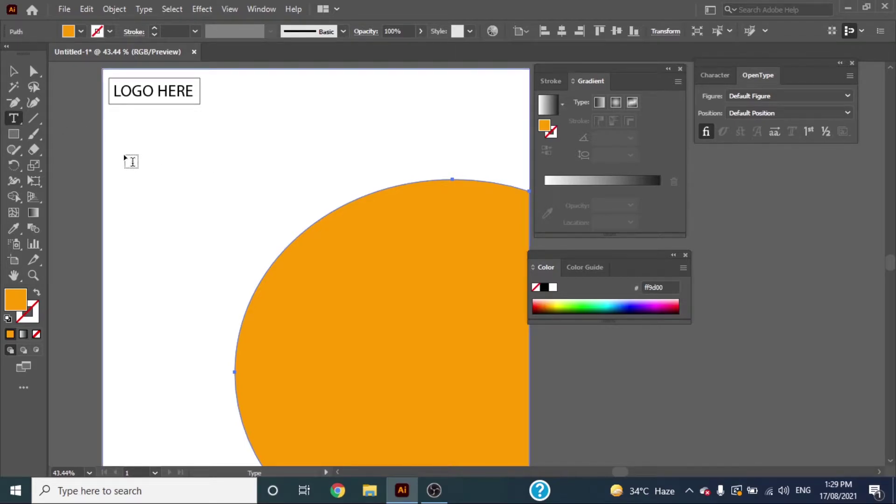
Step: Create a large MODERN headline below the logo box
left_click(124, 153)
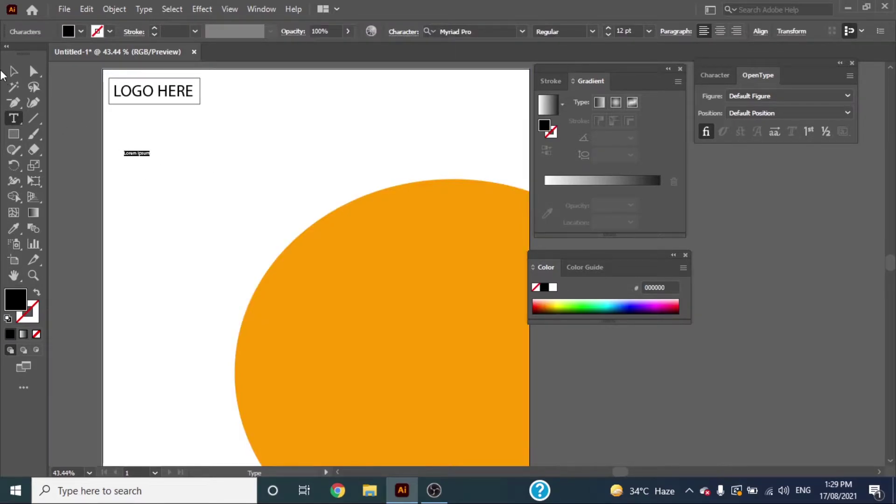
left_click(14, 71)
left_click_drag(150, 156, 252, 200)
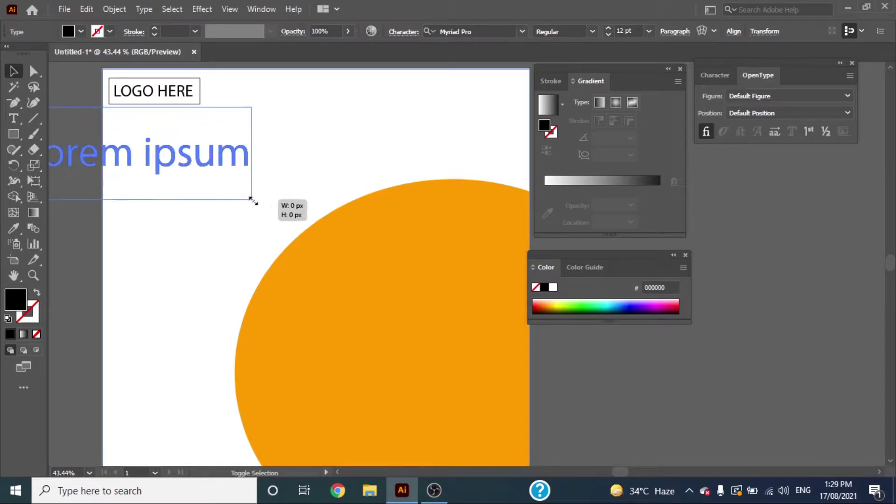
left_click_drag(180, 176, 262, 163)
key("t")
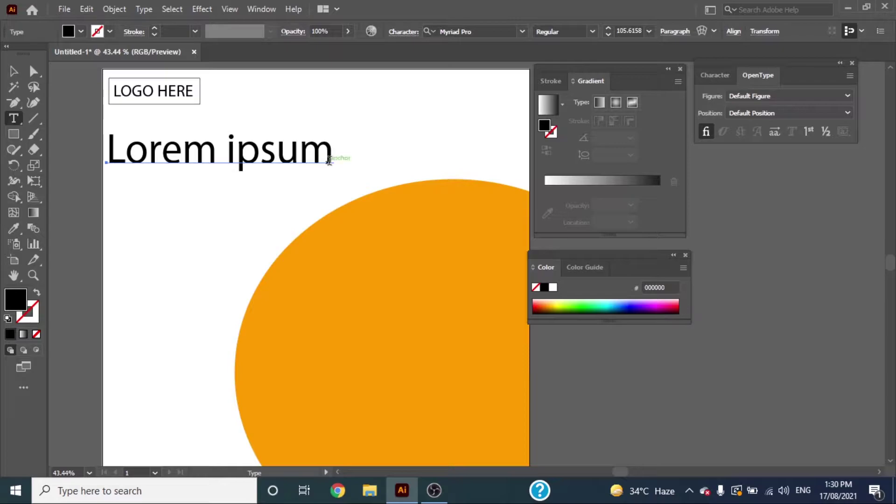
left_click(329, 160)
key("BackSpace")
key("BackSpace")
key("BackSpace")
key("BackSpace")
key("BackSpace")
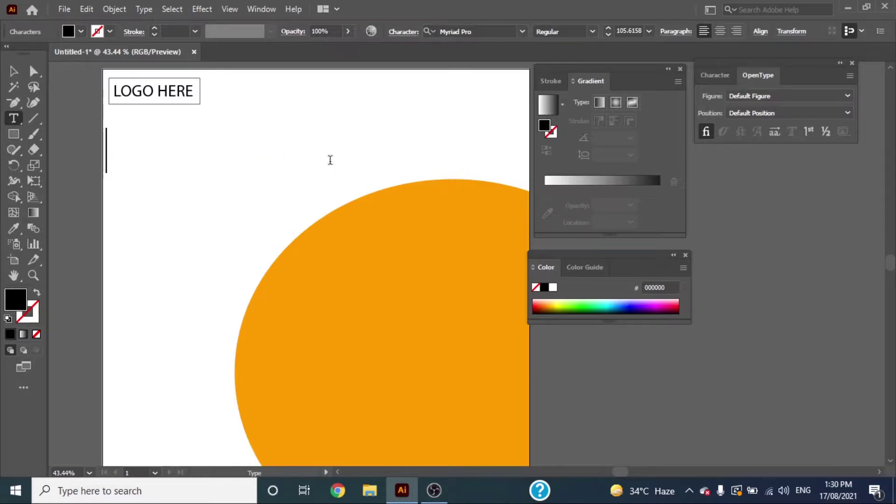
type("MO")
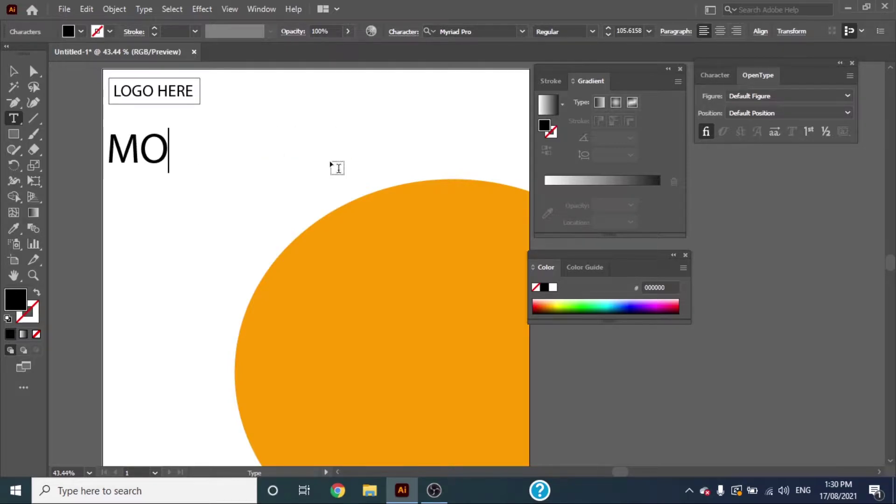
type("DE")
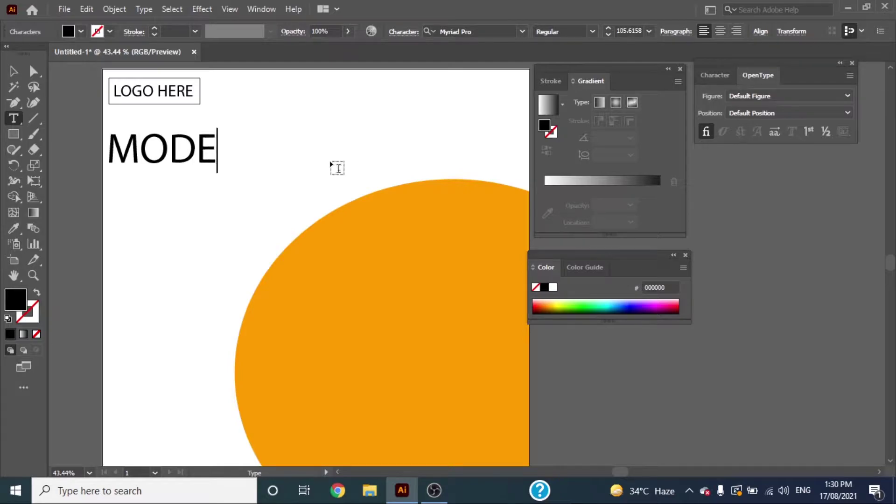
type("RN")
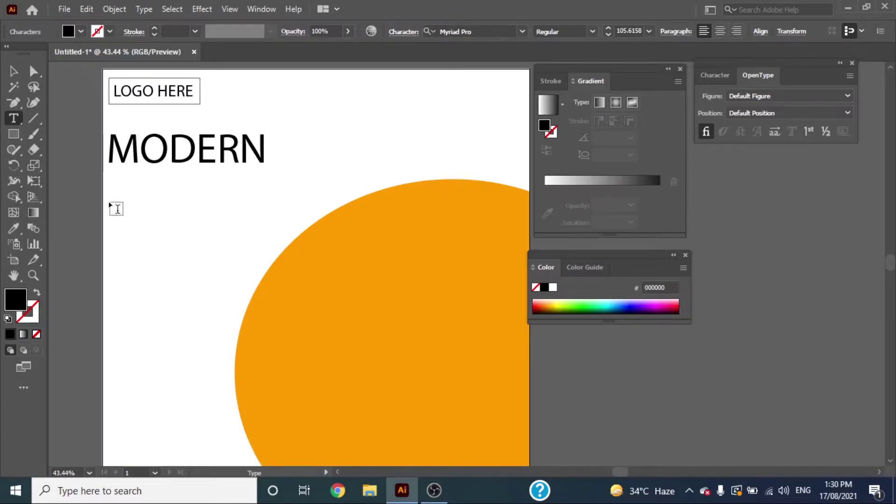
Step: Add a second large headline line reading FURNITURE beneath MODERN
left_click(116, 206, "ctrl")
left_click(14, 70)
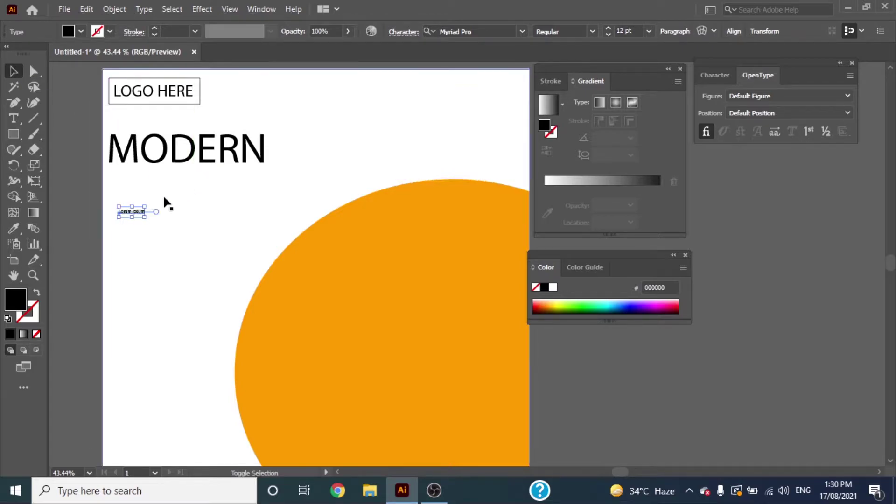
left_click_drag(145, 218, 220, 252)
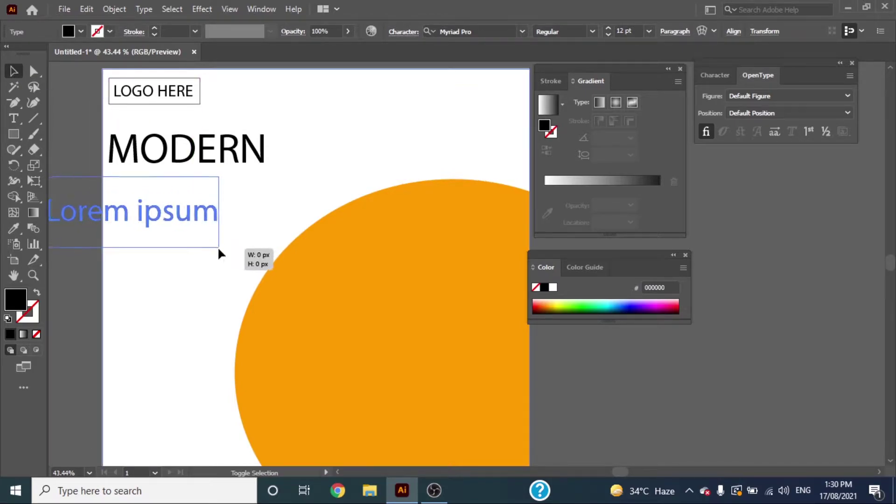
left_click_drag(168, 224, 246, 216)
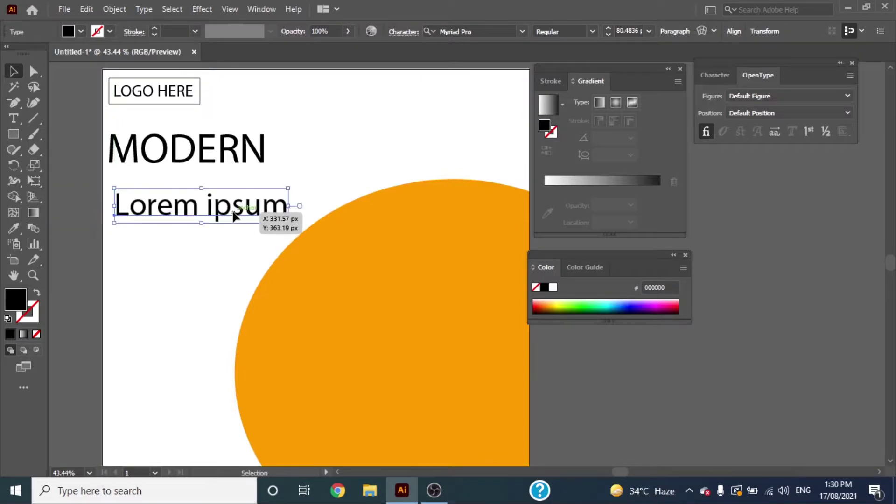
left_click(13, 118)
left_click(282, 203)
key("BackSpace")
key("BackSpace")
key("BackSpace")
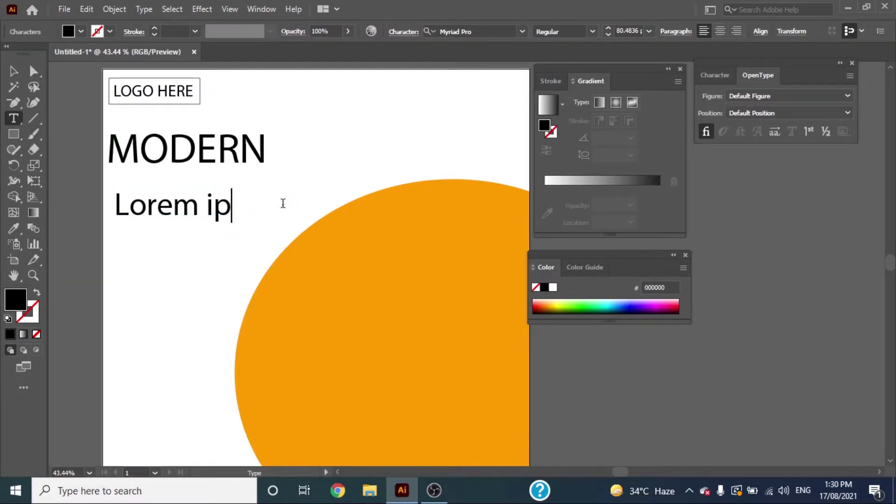
key("BackSpace")
key("BackSpace")
key("BackSpace")
type("F")
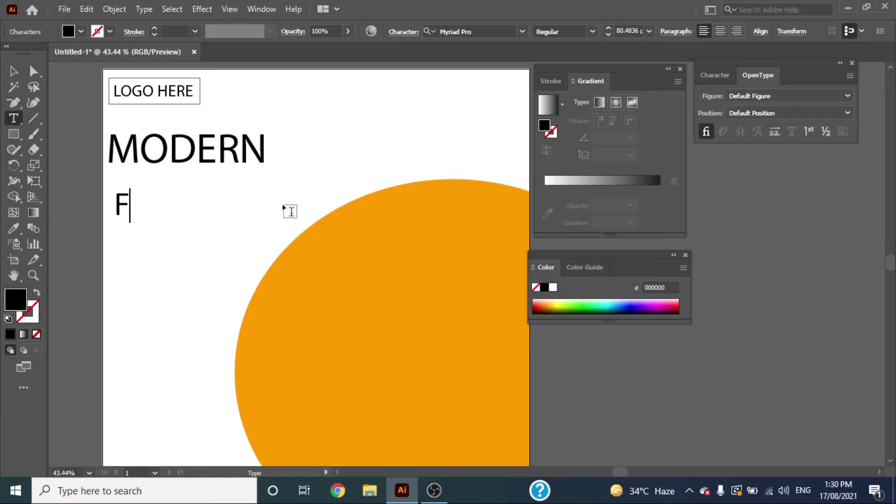
type("U")
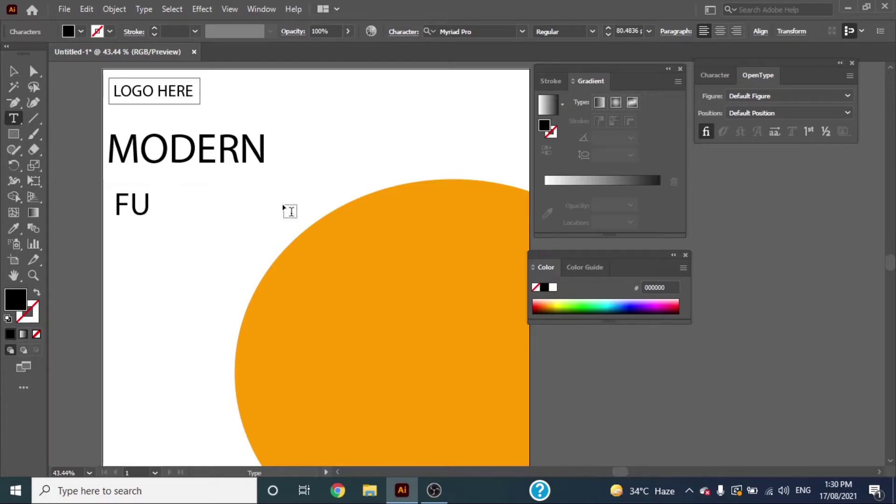
type("RN")
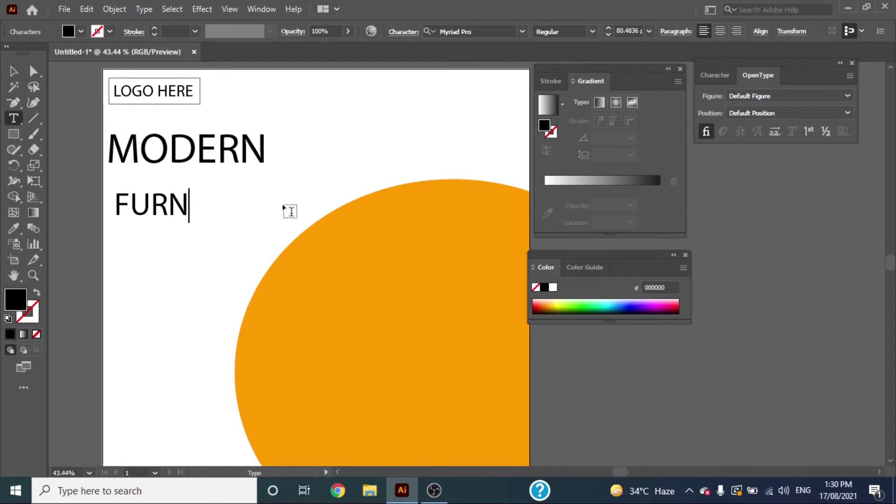
type("IR")
key("BackSpace")
type("T")
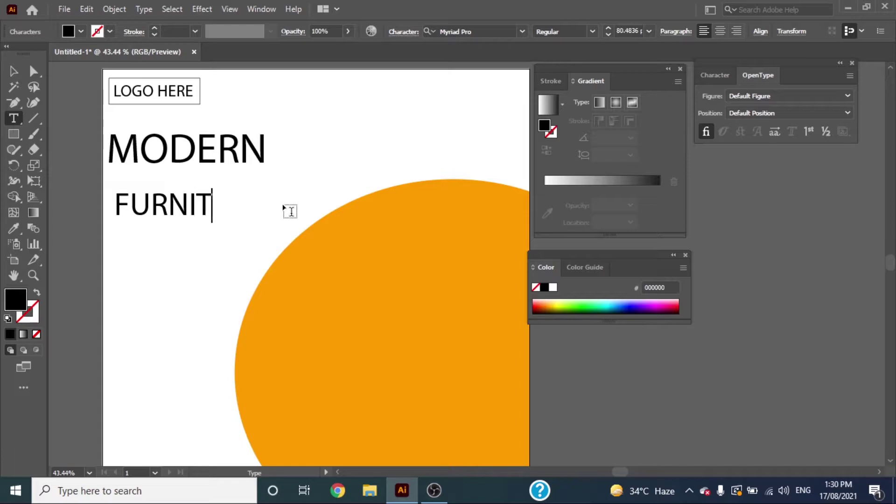
type("URE")
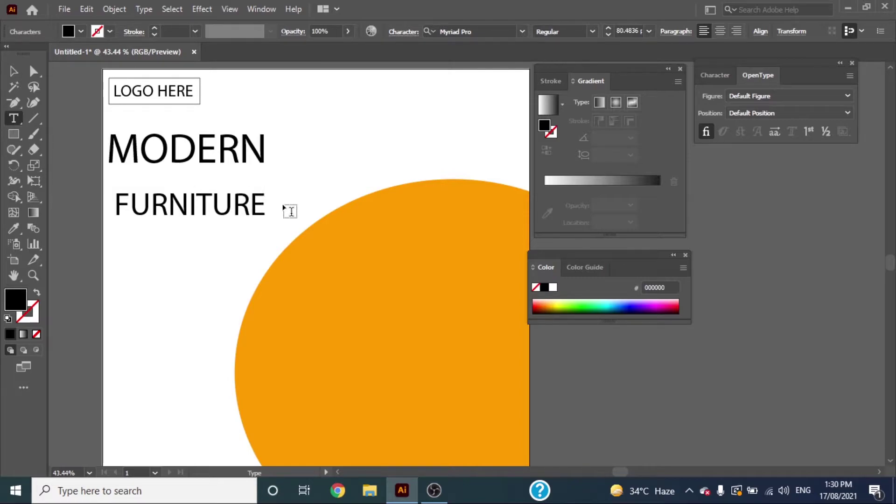
left_click(14, 72)
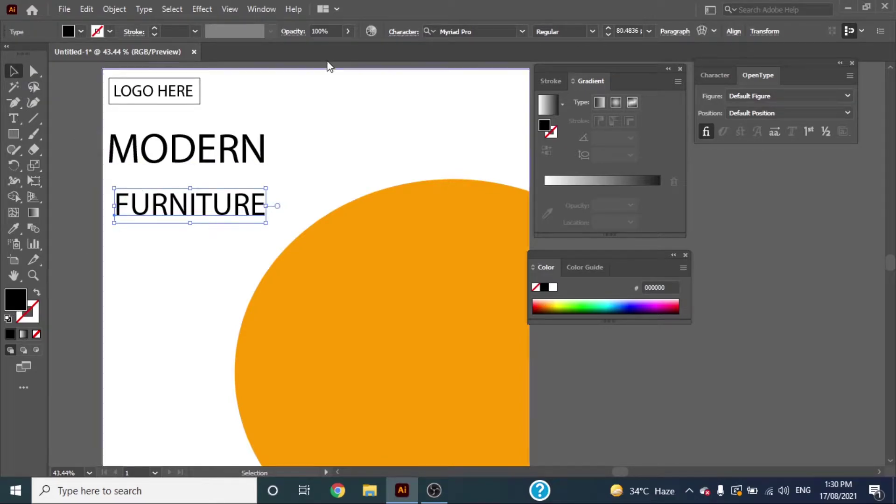
Step: Set FURNITURE in Arial Black and move it up tight under MODERN
left_click(490, 30)
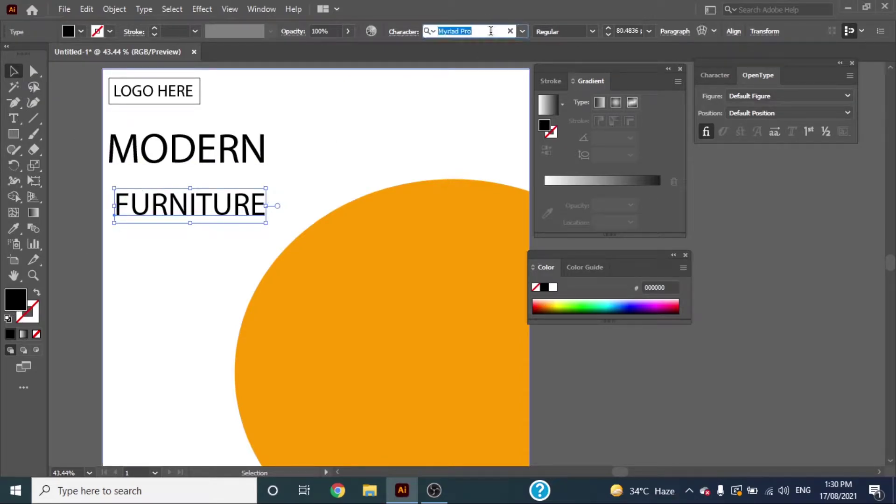
type("AR")
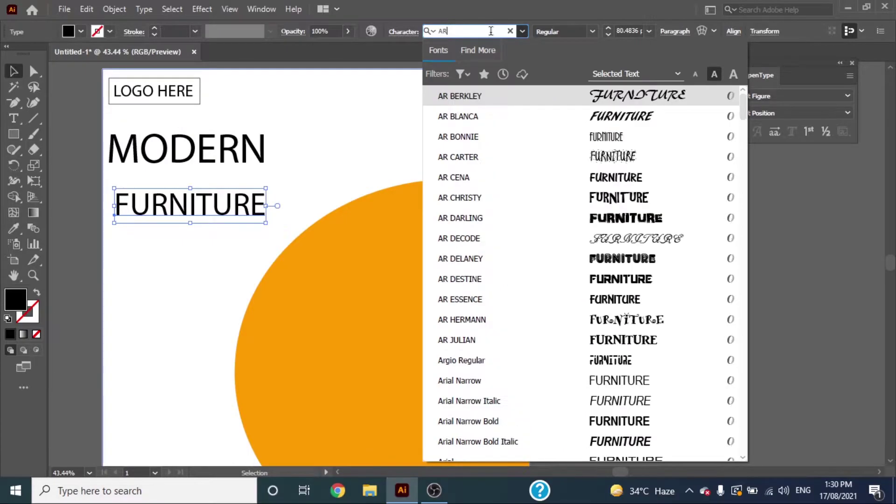
type("I")
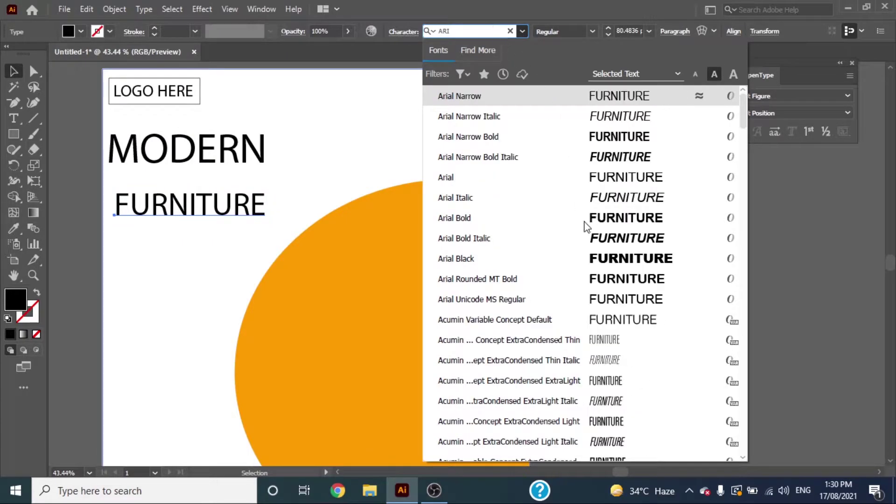
left_click(605, 260)
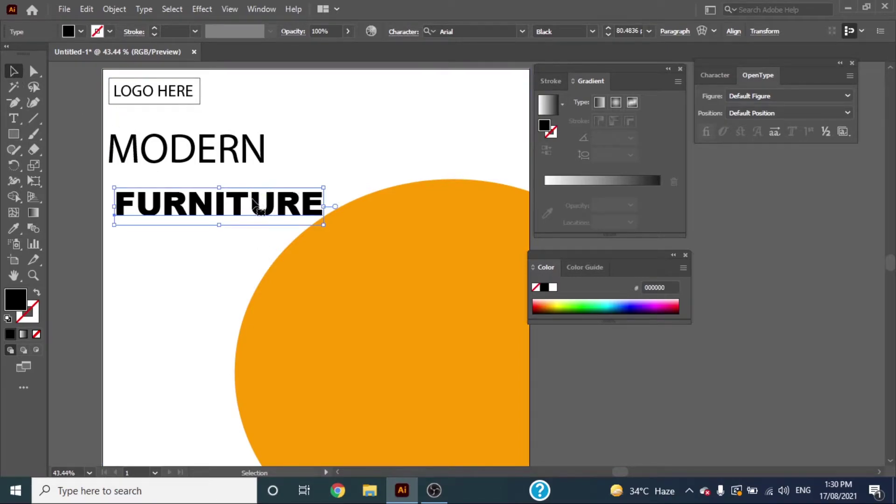
left_click_drag(257, 207, 251, 193)
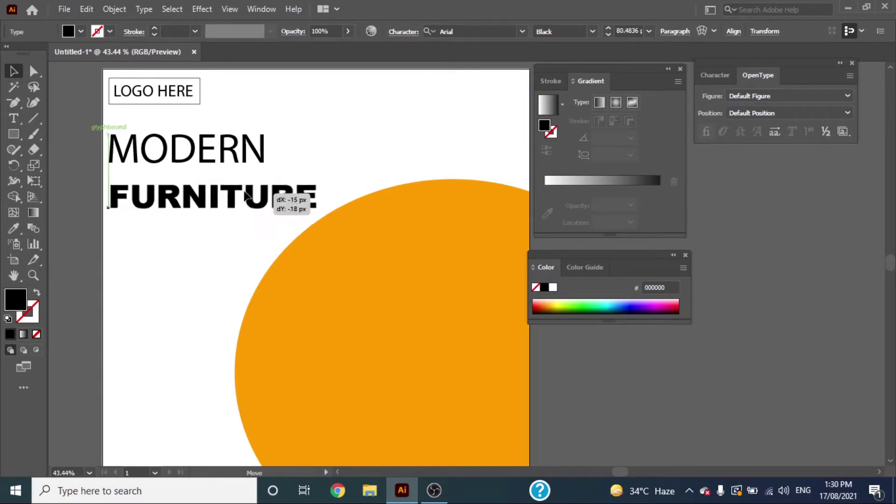
Step: Give MODERN FURNITURE's bold type style and the circle's orange colour
left_click(243, 149)
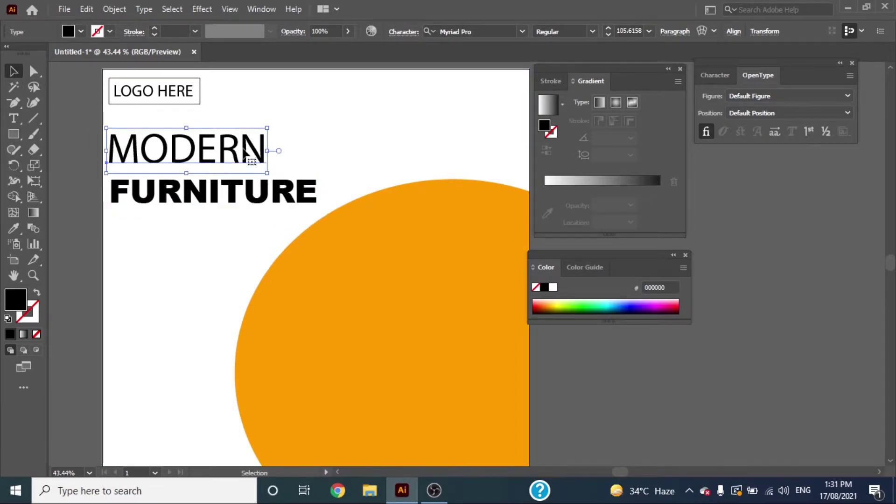
left_click(10, 229)
left_click(203, 196)
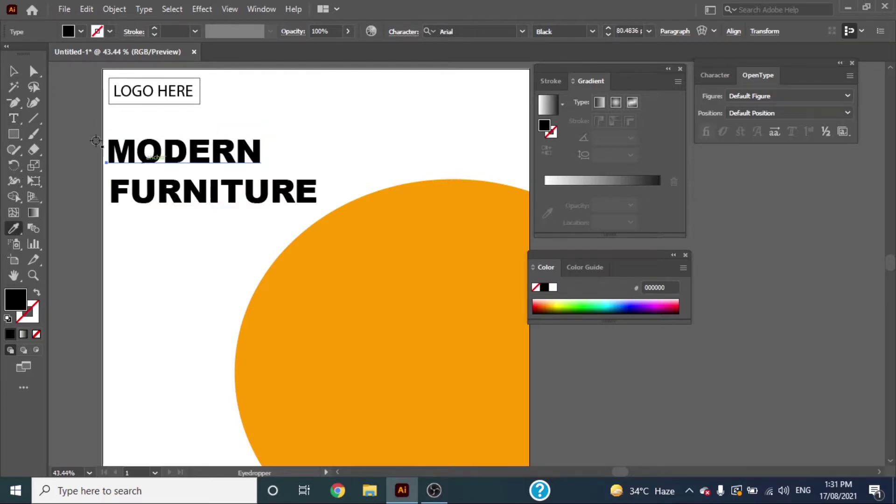
left_click(371, 360)
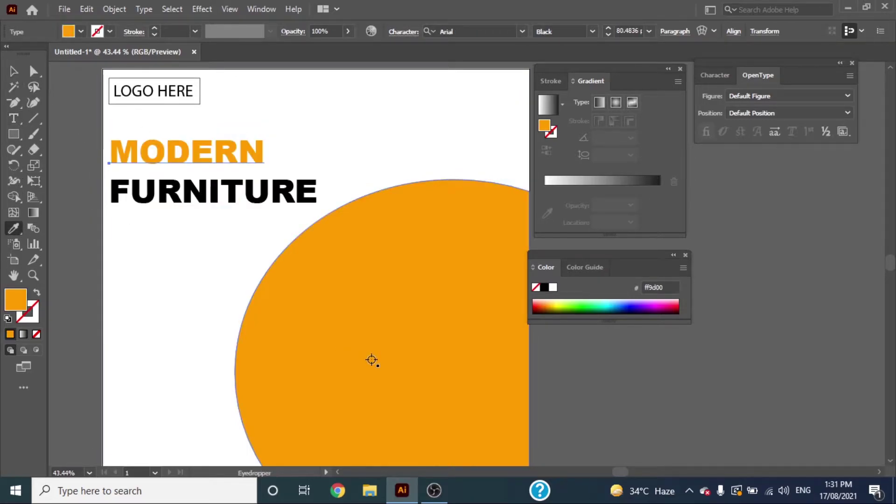
left_click(13, 71)
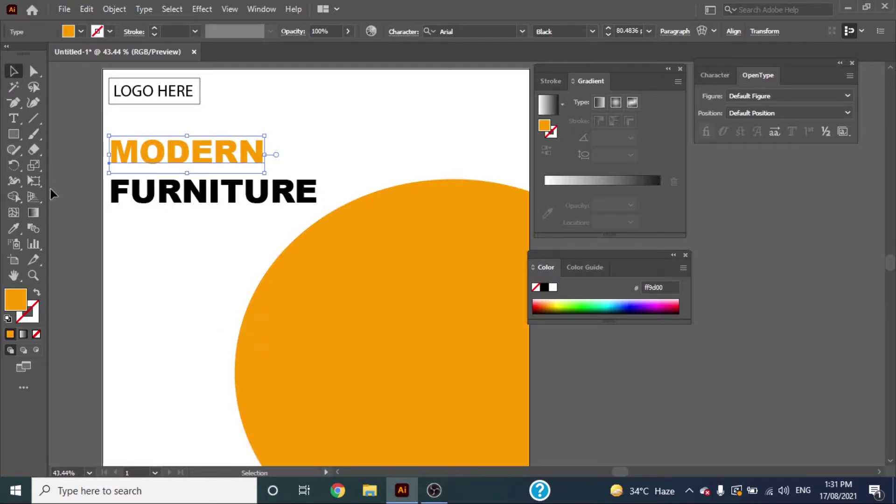
left_click(66, 200)
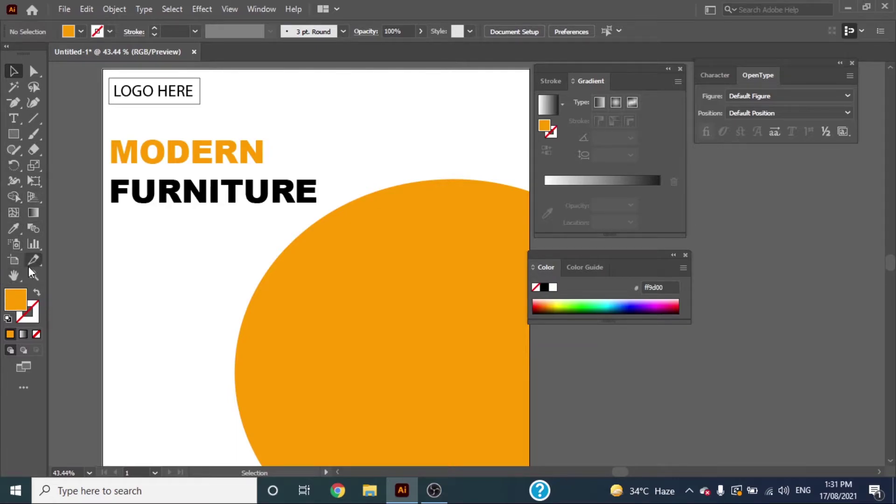
Step: Draw an orange rectangle right of MODERN and round its corners into a pill
left_click(9, 138)
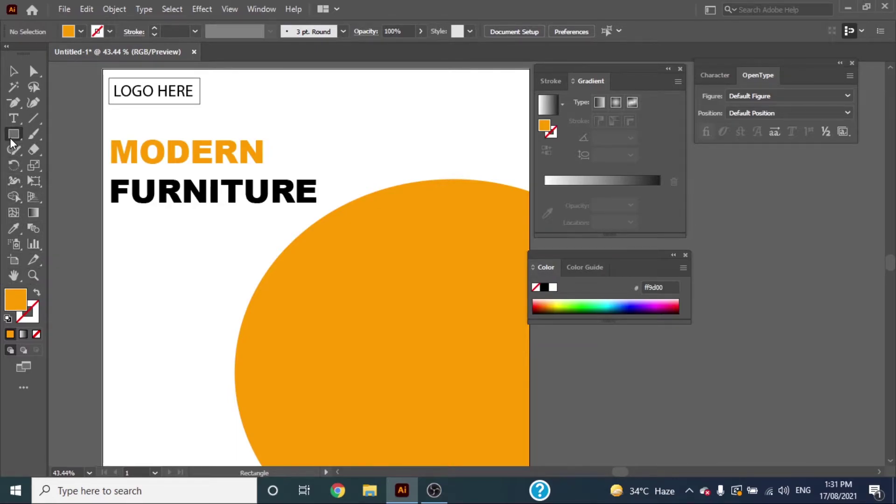
left_click(71, 136)
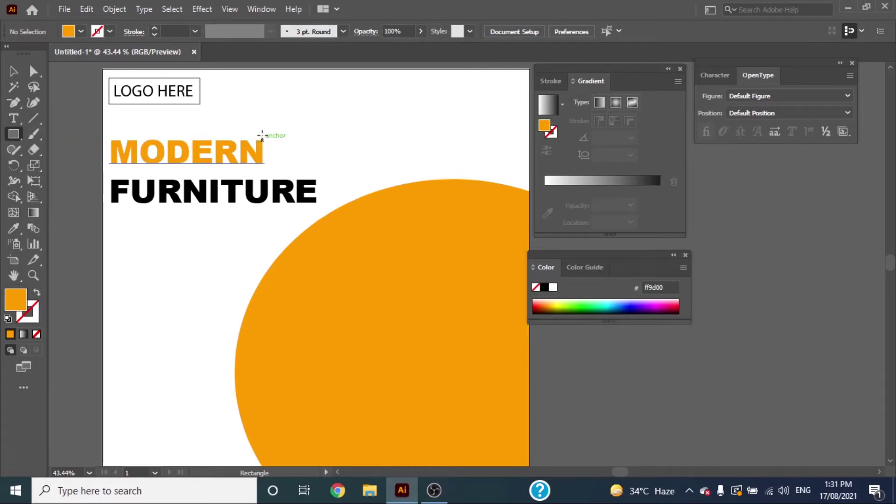
left_click_drag(293, 115, 443, 148)
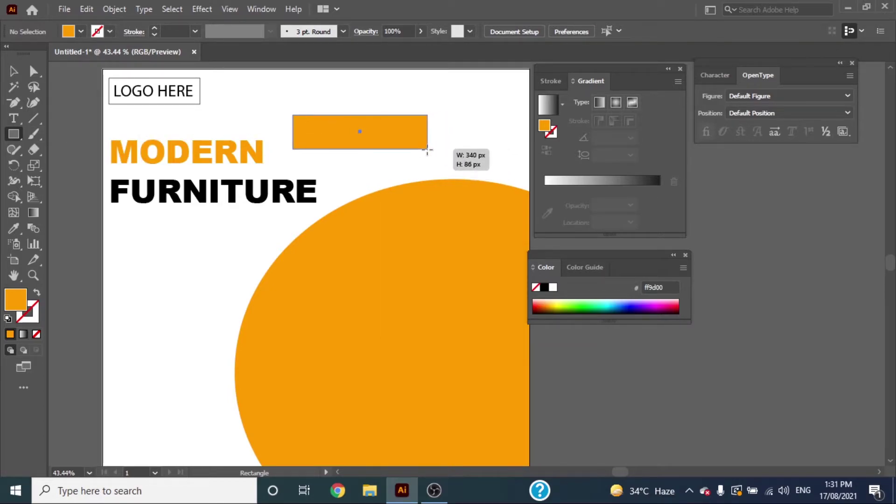
left_click_drag(443, 149, 427, 148)
left_click(33, 71)
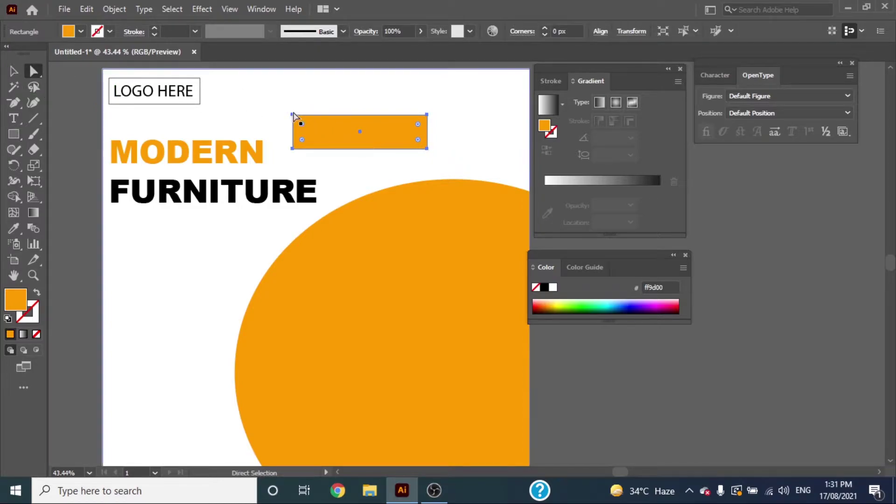
left_click_drag(302, 124, 394, 154)
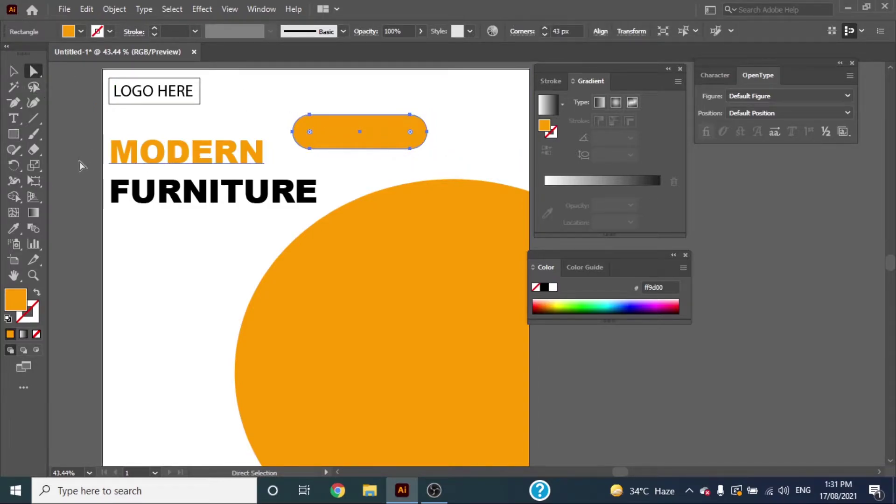
Step: Place SHOP NOW text on the pill, scaled to fit, in Narrow Bold
left_click(14, 118)
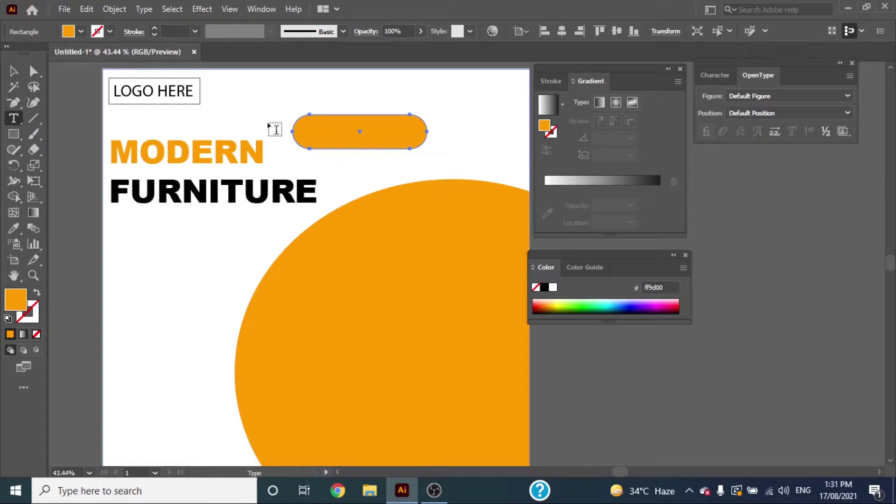
left_click(315, 134)
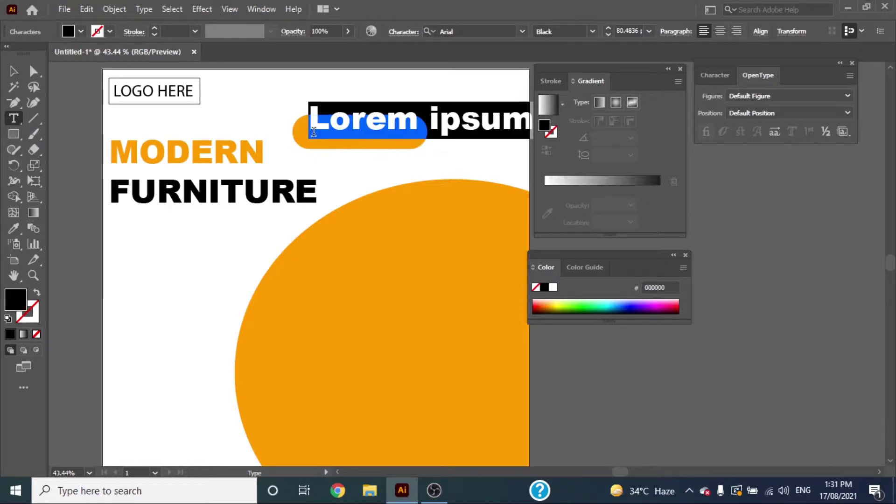
key("BackSpace")
type("SHOP ")
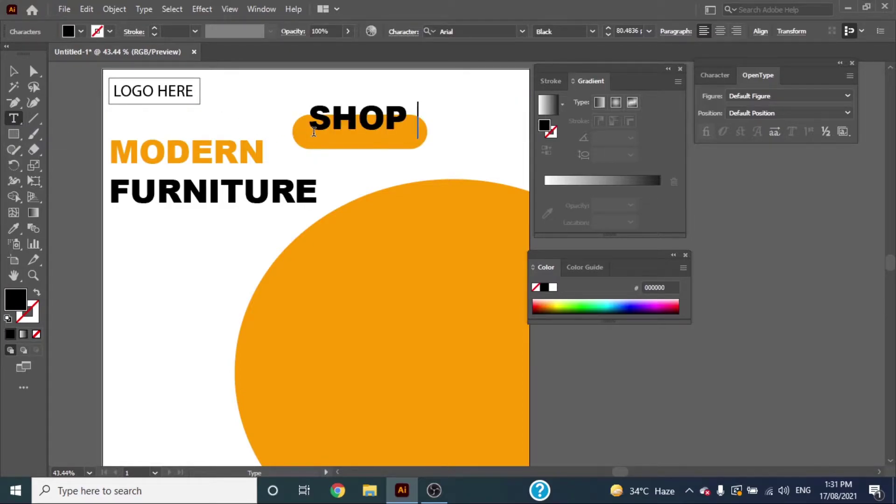
type("NOW")
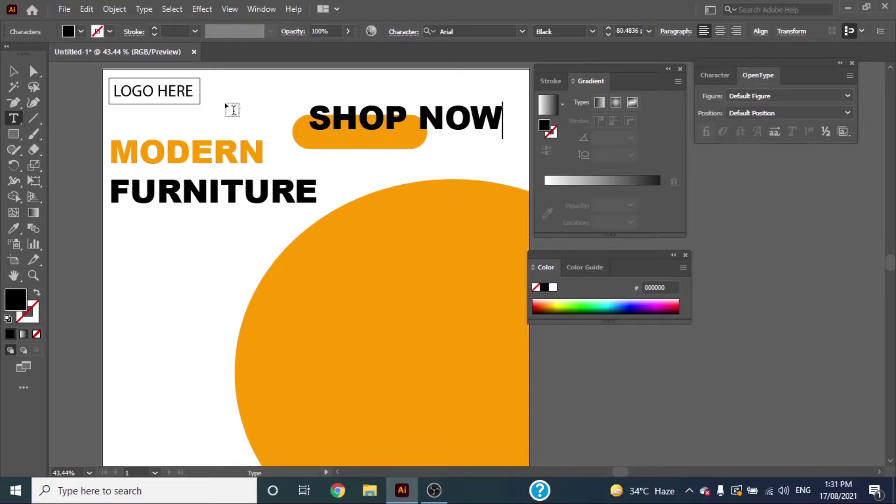
left_click(13, 70)
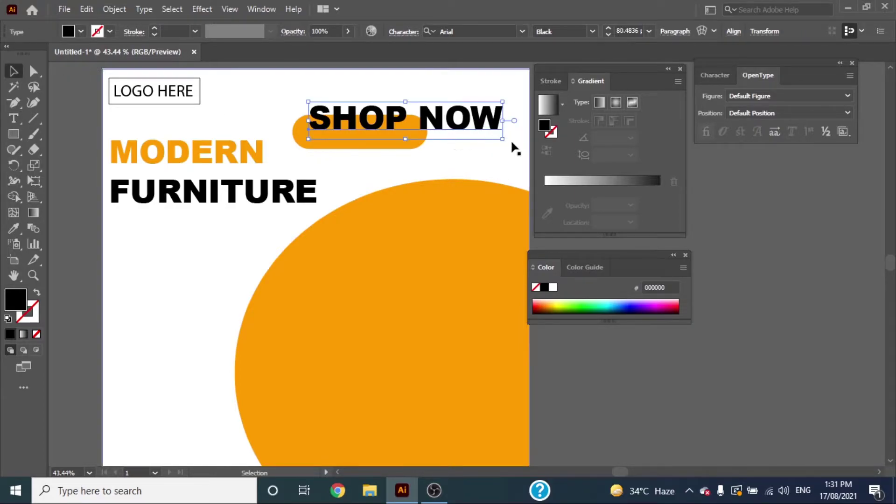
mouse_move(504, 140)
left_mouse_down()
mouse_move(466, 131)
mouse_move(409, 135)
left_mouse_up()
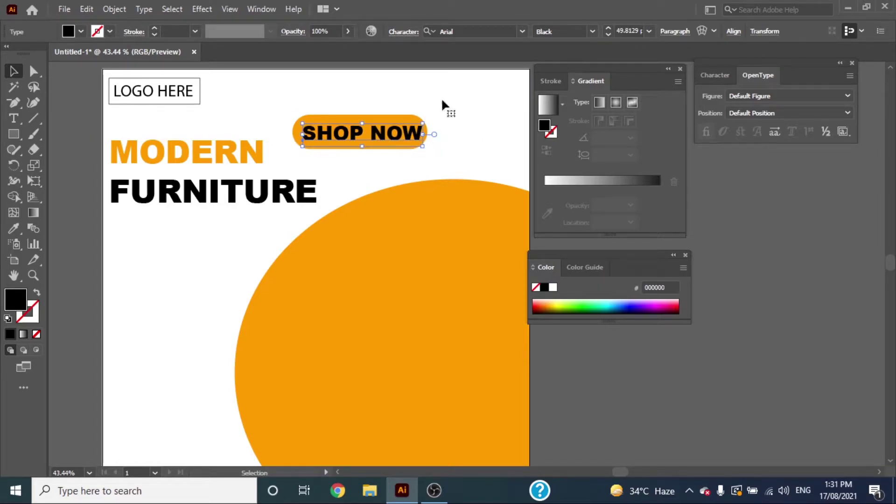
left_click(591, 32)
left_click(578, 73)
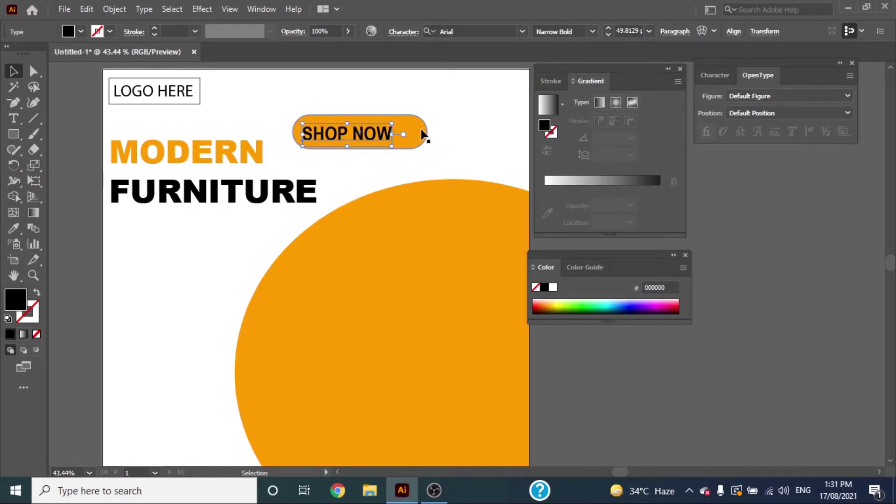
mouse_move(391, 123)
left_mouse_down()
mouse_move(415, 111)
mouse_move(403, 132)
left_mouse_up()
Step: Center the SHOP NOW text on the pill and make it white
left_click(371, 104)
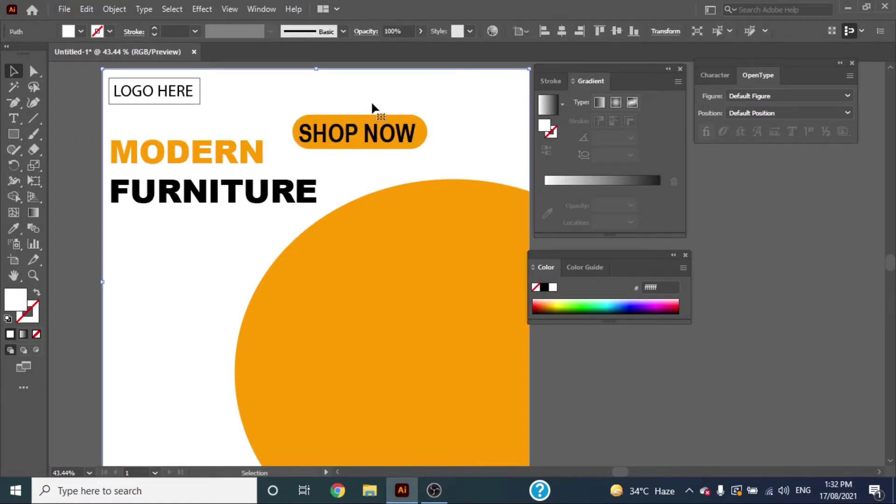
key("ctrl+shift+a")
left_click(363, 137)
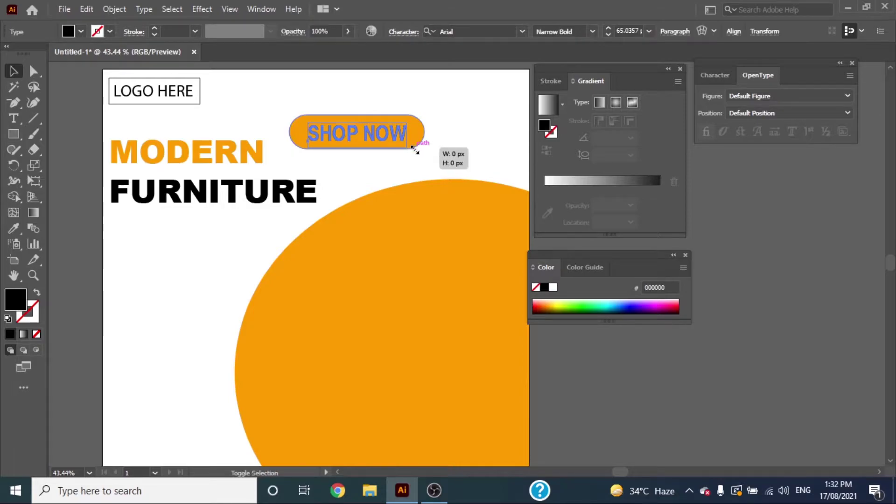
left_click_drag(415, 149, 416, 151)
left_click(466, 148)
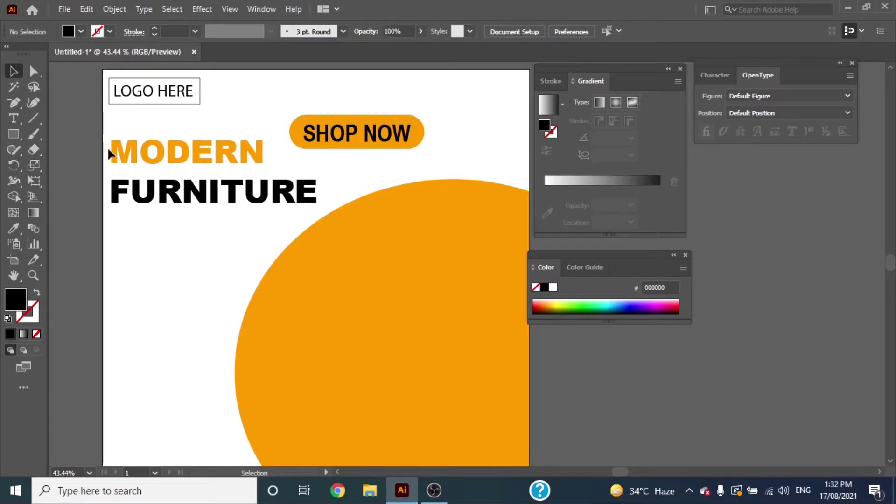
left_click_drag(310, 144, 317, 142)
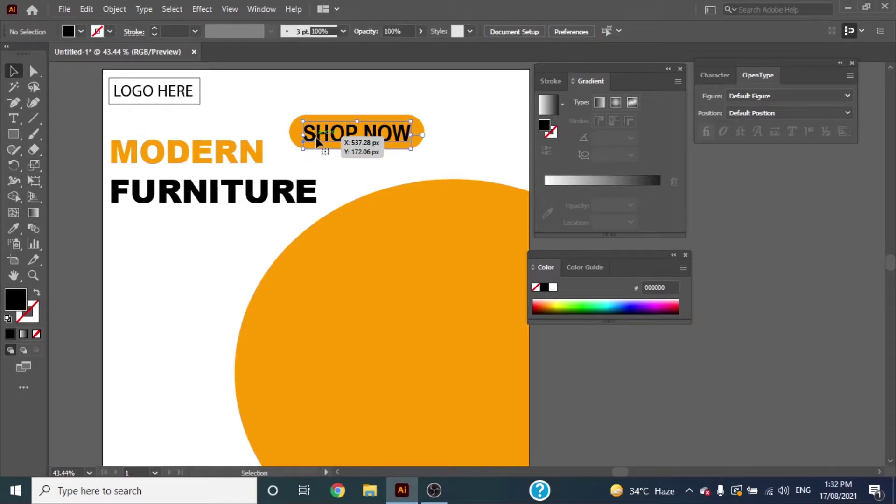
left_click(80, 33)
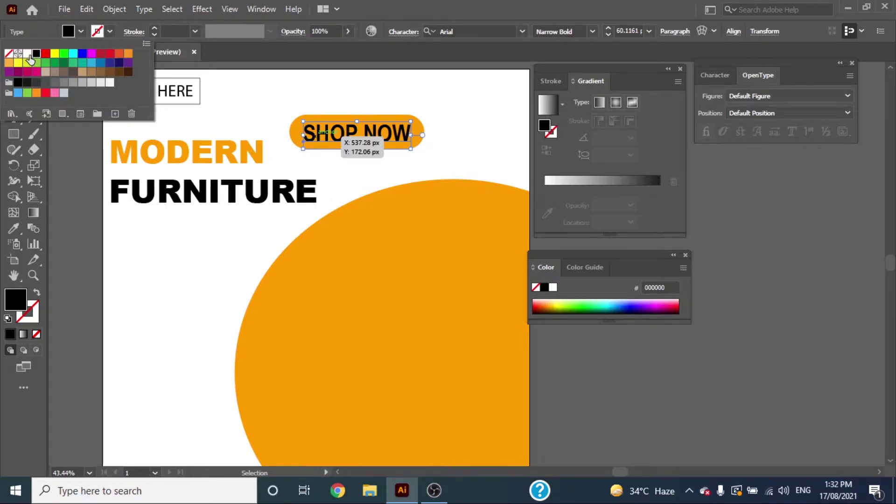
left_click(28, 54)
Step: Move the SHOP NOW button to just below the FURNITURE headline
left_click(330, 108)
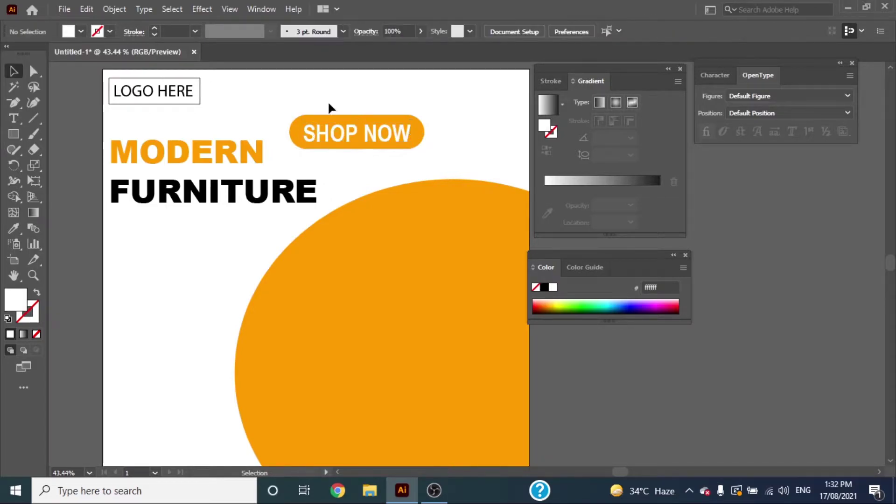
left_click_drag(313, 96, 385, 163)
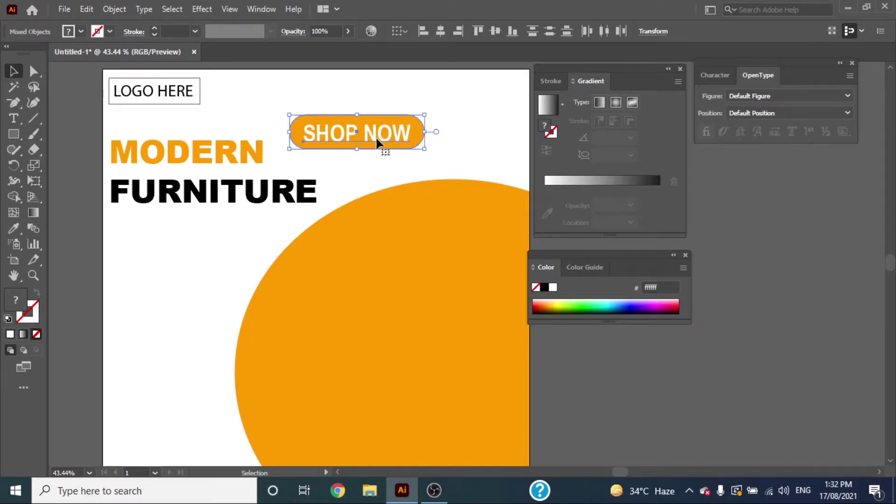
mouse_move(222, 272)
left_mouse_down()
mouse_move(206, 267)
mouse_move(253, 270)
left_mouse_up()
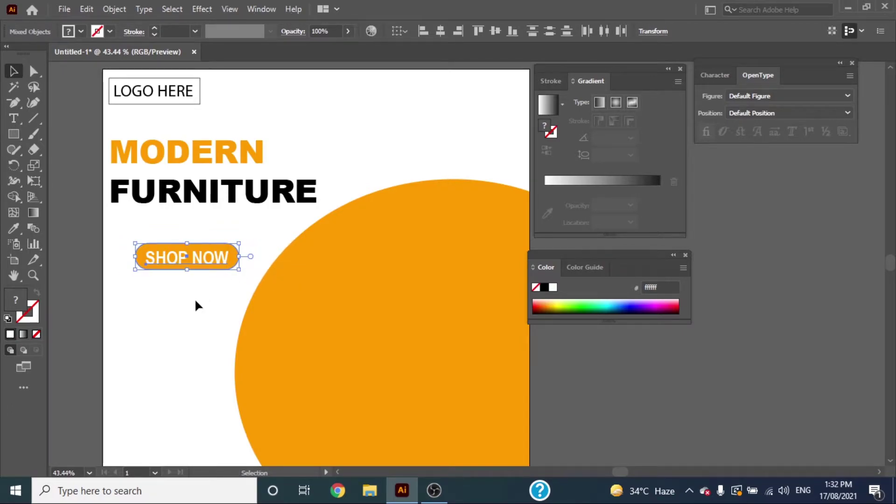
left_click(196, 304)
mouse_move(194, 267)
left_mouse_down()
mouse_move(209, 259)
mouse_move(203, 246)
left_mouse_up()
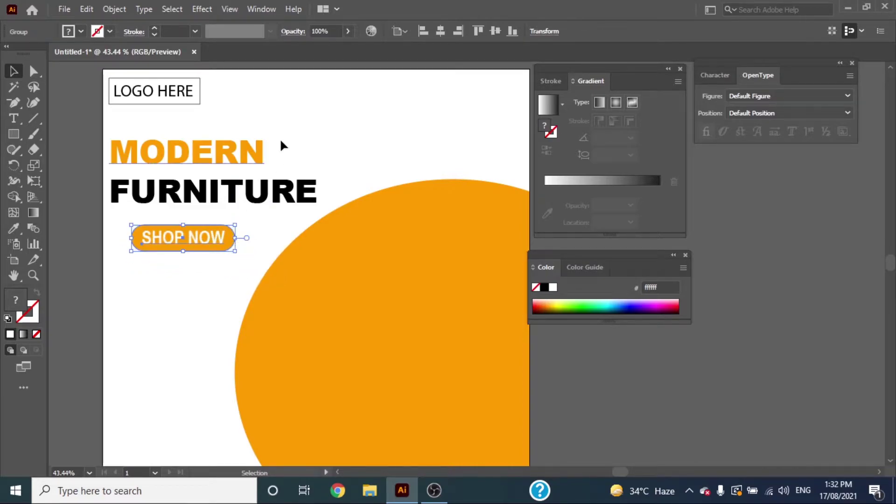
Step: Shift the MODERN FURNITURE headline slightly to the right
left_click_drag(298, 115, 216, 205)
left_click_drag(216, 205, 217, 206)
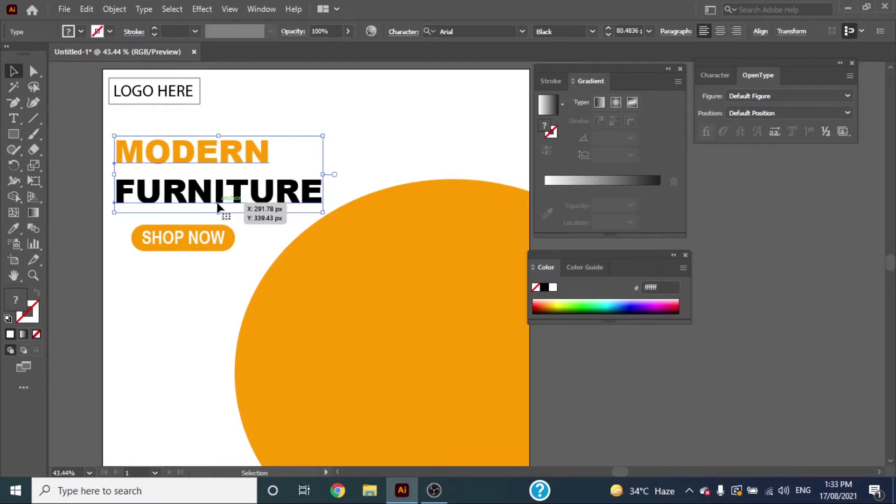
left_click_drag(217, 205, 222, 205)
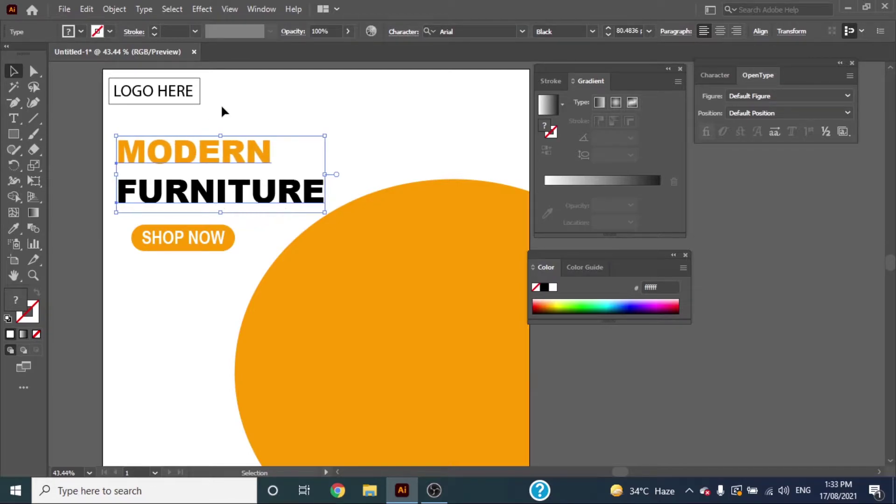
left_click_drag(222, 92, 154, 77)
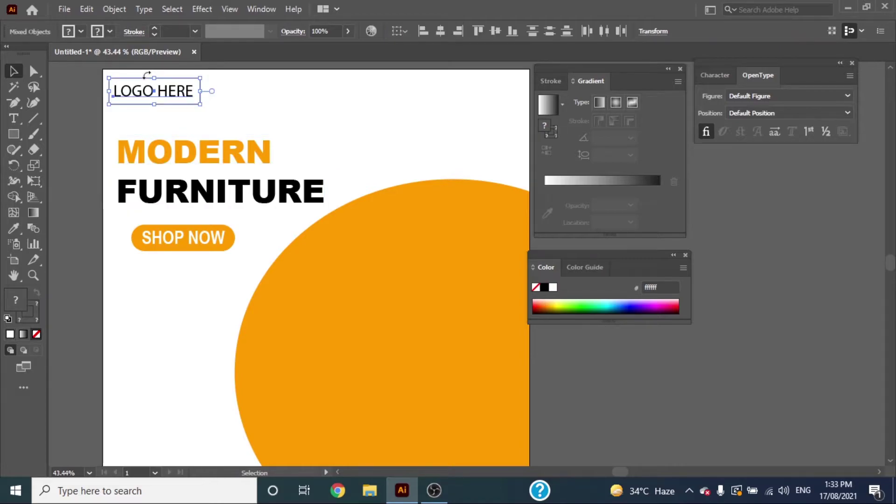
Step: Nudge LOGO HERE right and draw a small circle on the big circle's top edge
key("shift+Right")
key("shift+Right")
key("shift+Right")
key("shift+Right")
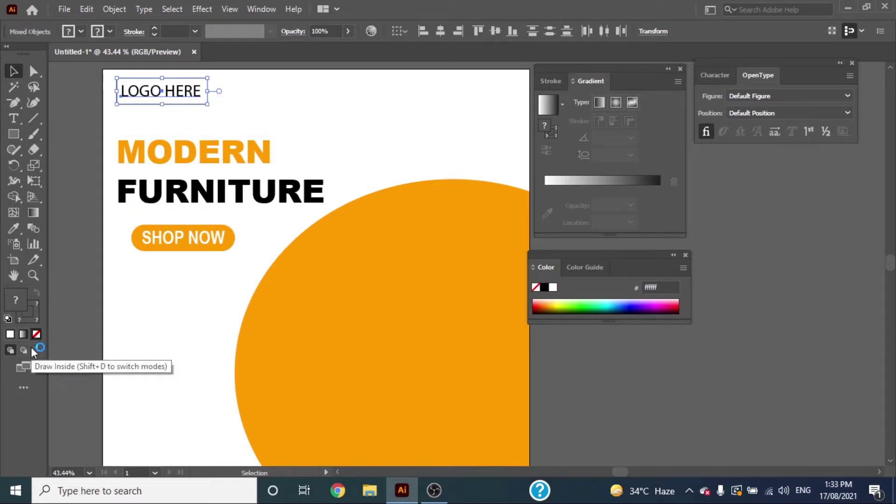
left_click(12, 136)
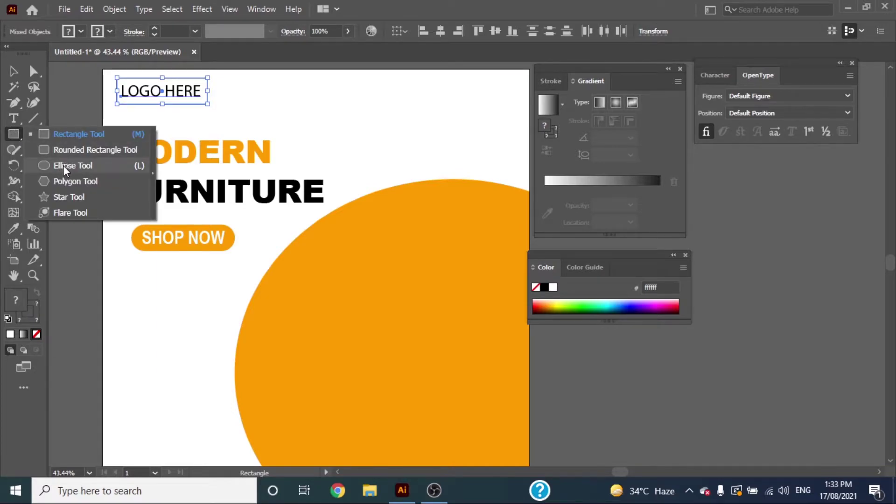
left_click(63, 165)
mouse_move(359, 179)
left_mouse_down()
mouse_move(433, 239)
mouse_move(443, 264)
left_mouse_up()
left_click(11, 72)
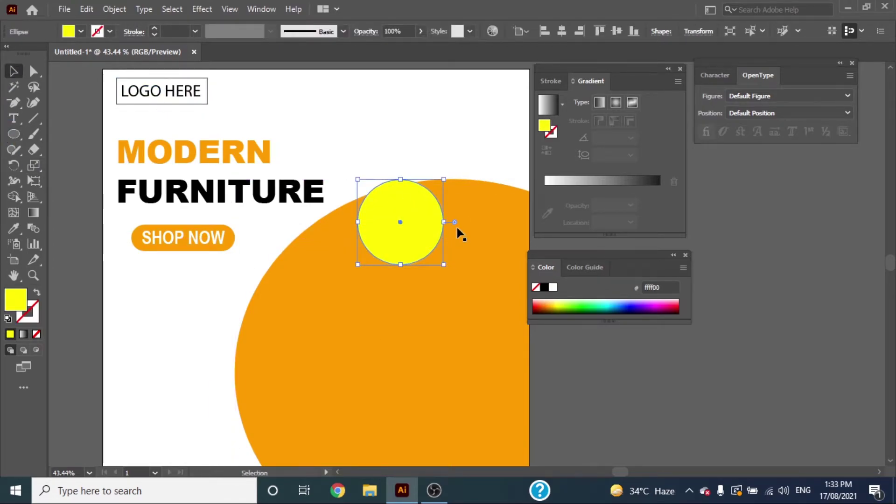
left_click_drag(414, 231, 426, 194)
Step: Fill the small circle with the sampled orange and give it a thick white (ffffff) outline
key("i")
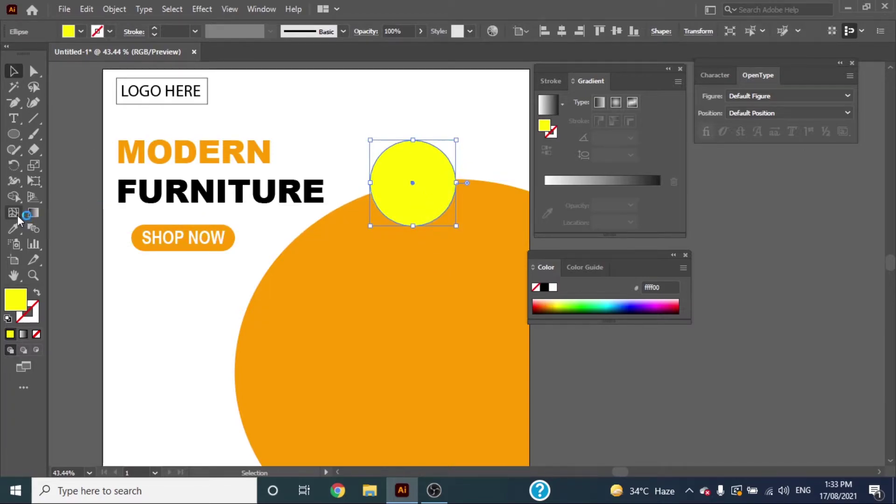
left_click(390, 306)
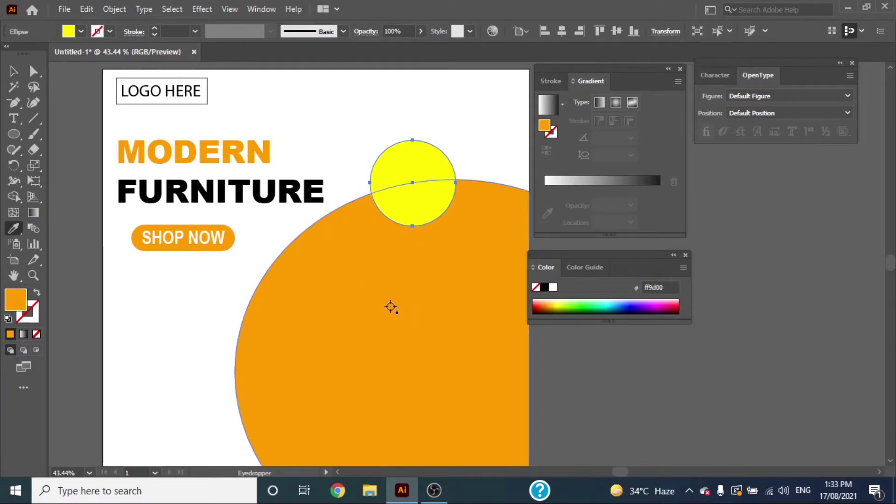
double_click(33, 317)
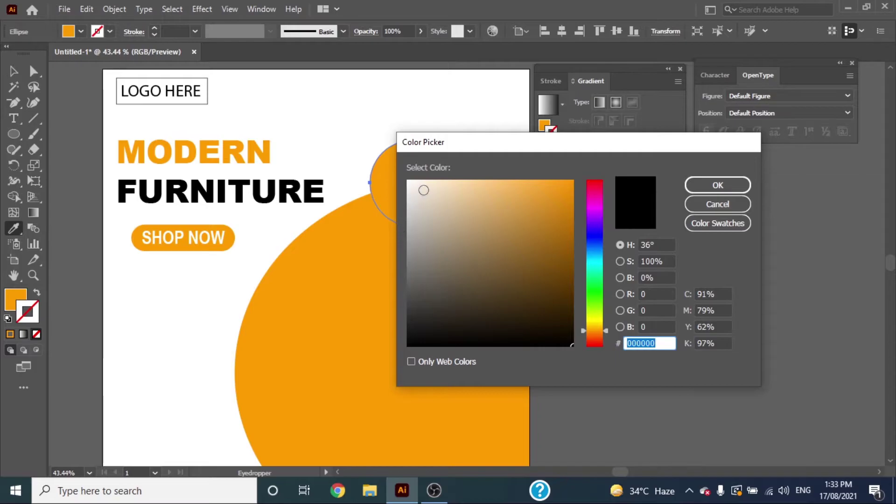
type("ffffff")
left_click(738, 187)
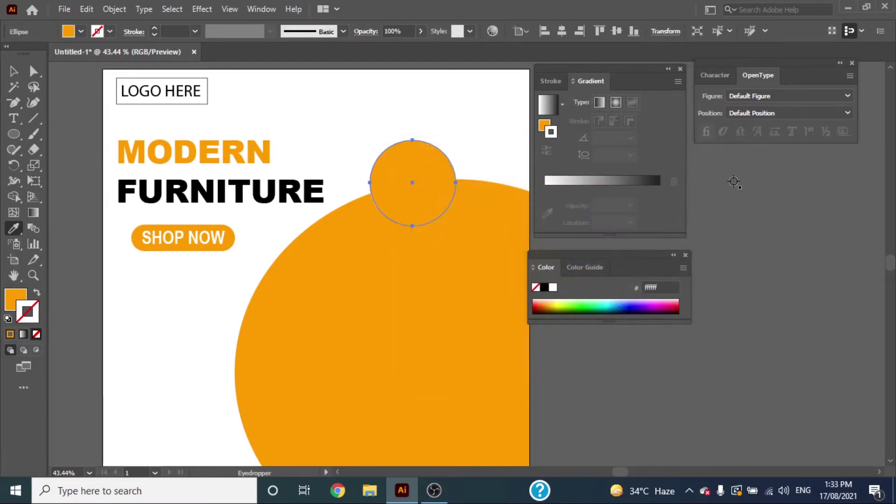
left_click(154, 28)
left_click(154, 28)
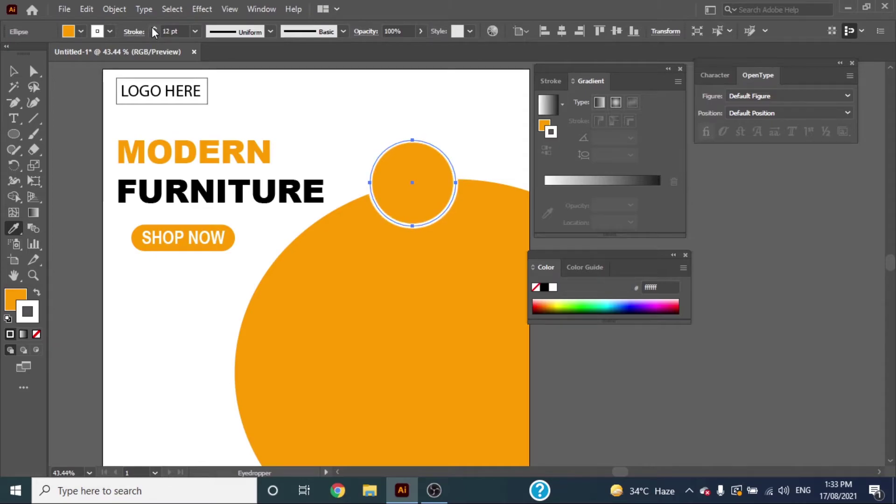
Step: Settle the small circle on the big circle's top-right edge
left_click(13, 71)
mouse_move(413, 182)
left_mouse_down()
mouse_move(243, 320)
mouse_move(469, 171)
left_mouse_up()
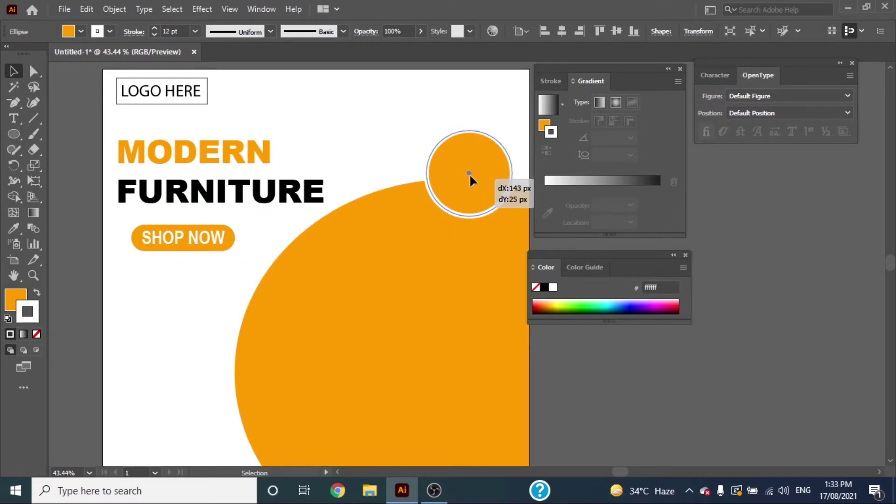
left_click_drag(469, 172, 469, 163)
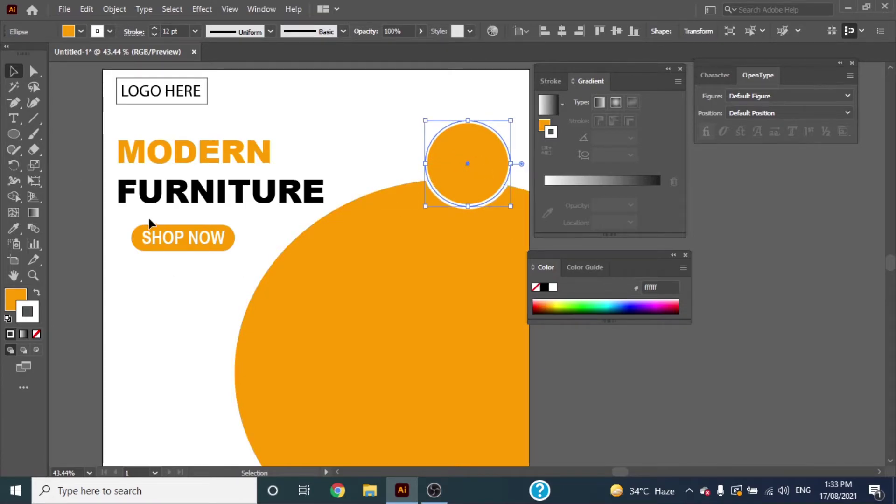
Step: Type 50% and OFF on two lines, with OFF in the plain Narrow style
left_click(17, 119)
left_click(348, 142)
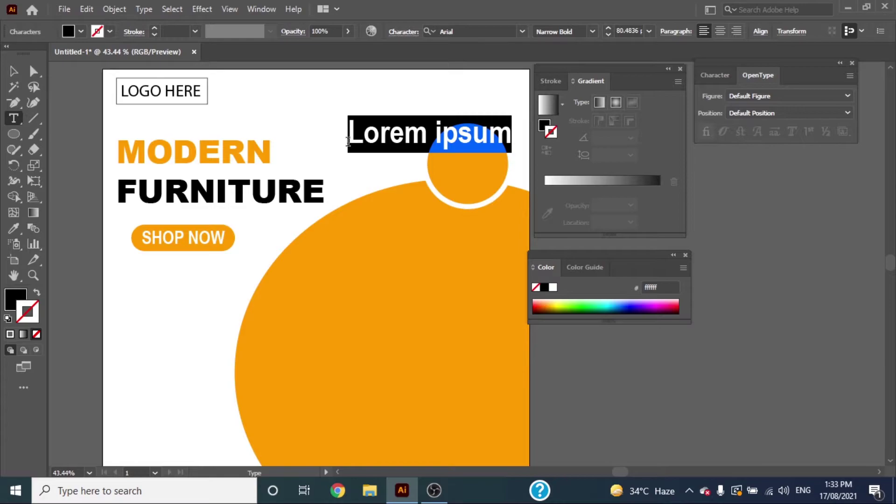
type("5")
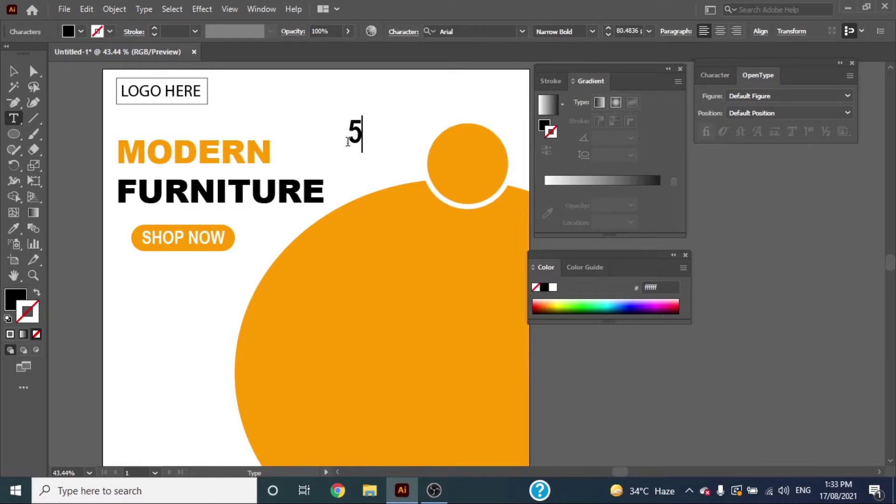
type("0")
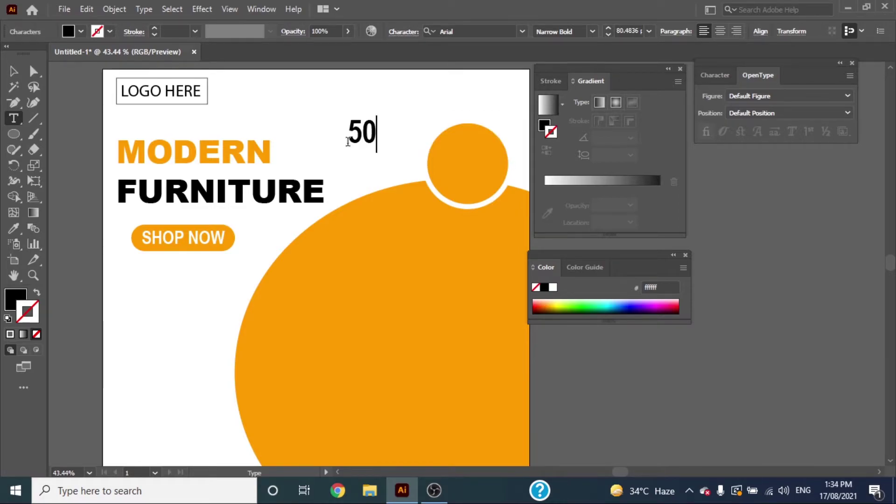
type("%")
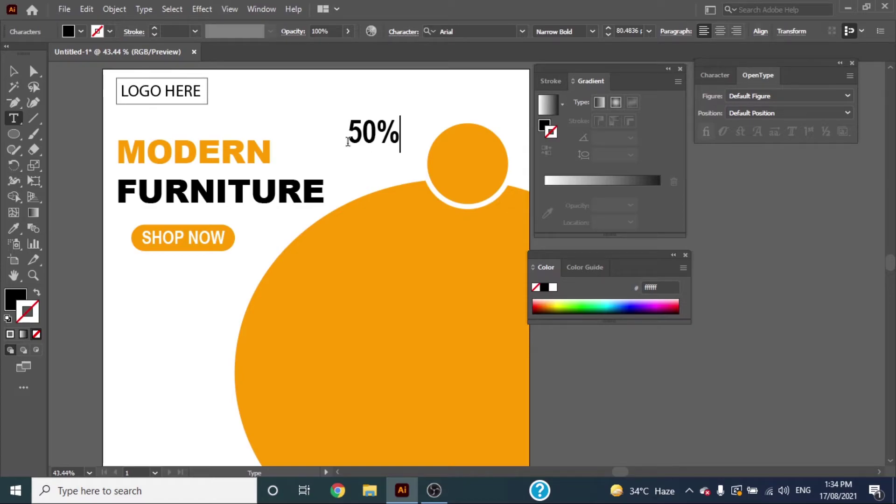
key("Return")
type("O")
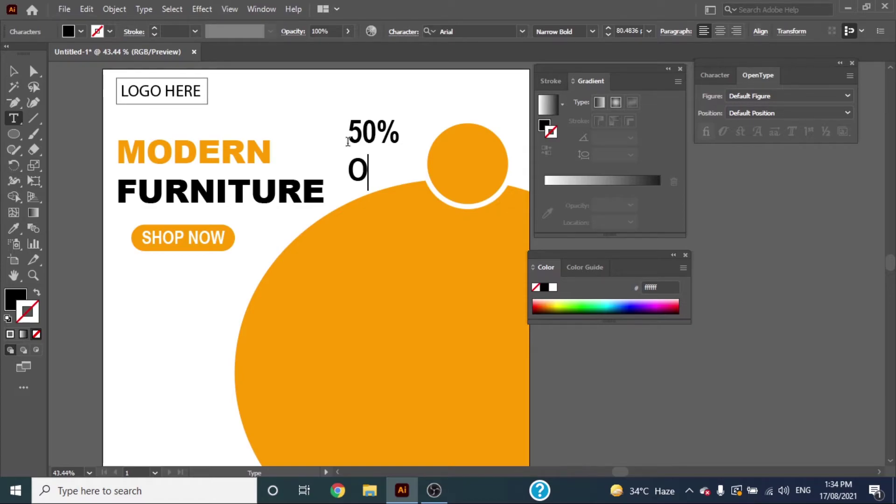
type("FF")
left_click_drag(358, 184, 421, 164)
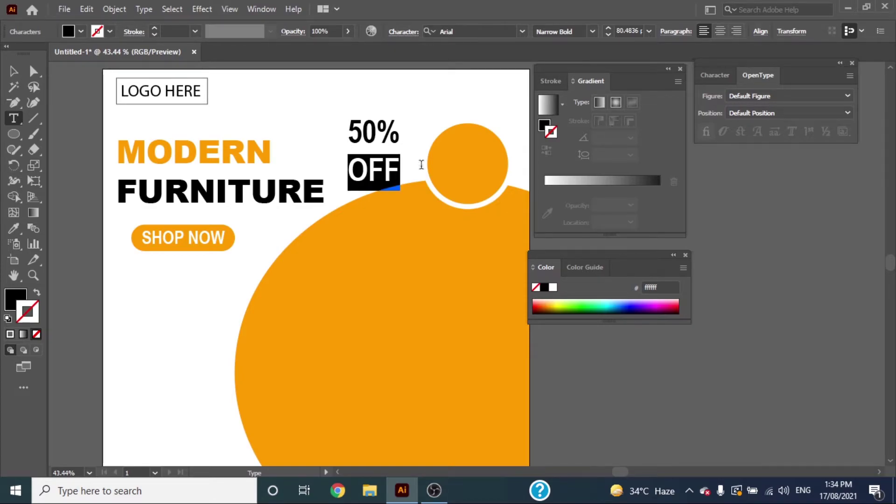
left_click(593, 32)
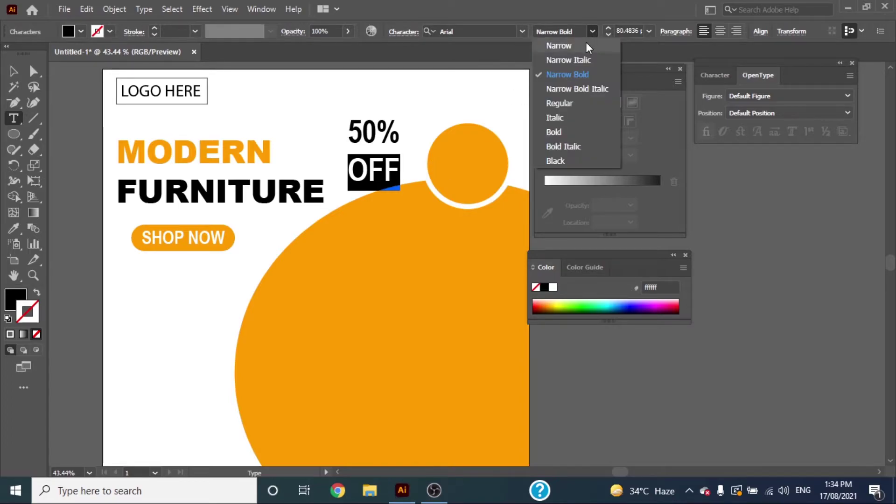
left_click(586, 42)
Step: Move the 50% OFF text onto the small circle and enlarge OFF to 72 pt
left_click(14, 71)
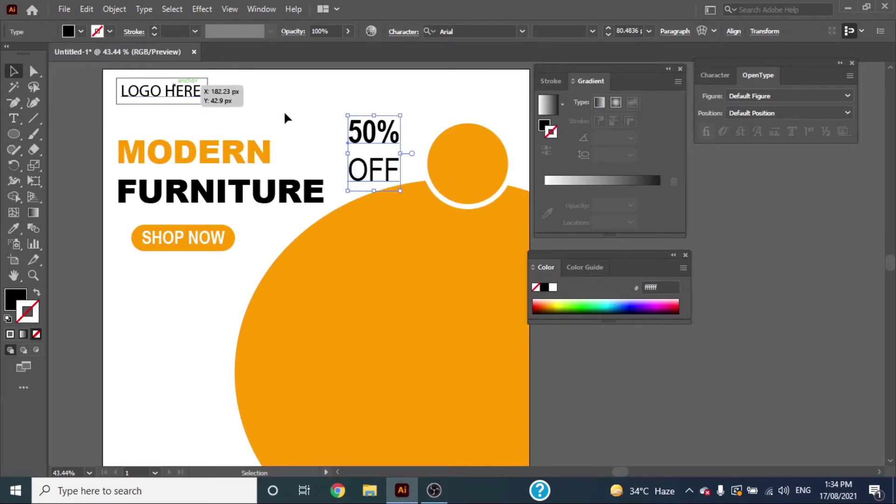
left_click_drag(366, 134, 456, 149)
left_click(133, 174)
left_click(13, 118)
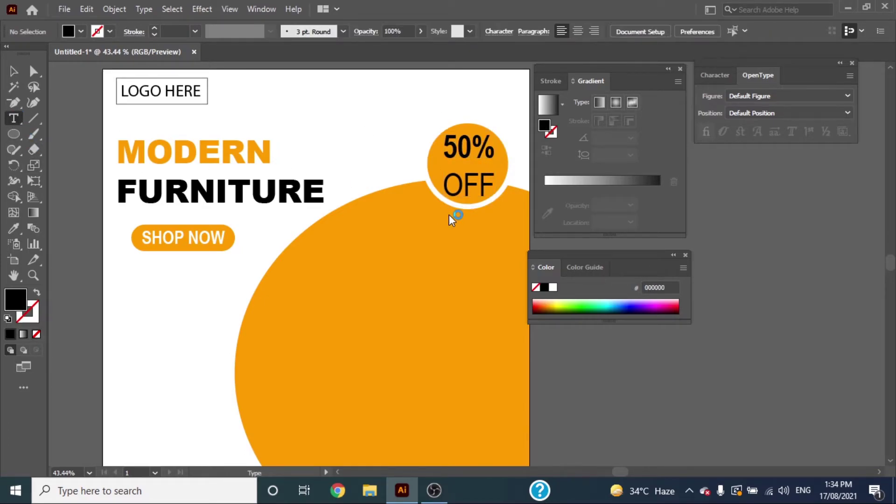
left_click_drag(444, 186, 513, 192)
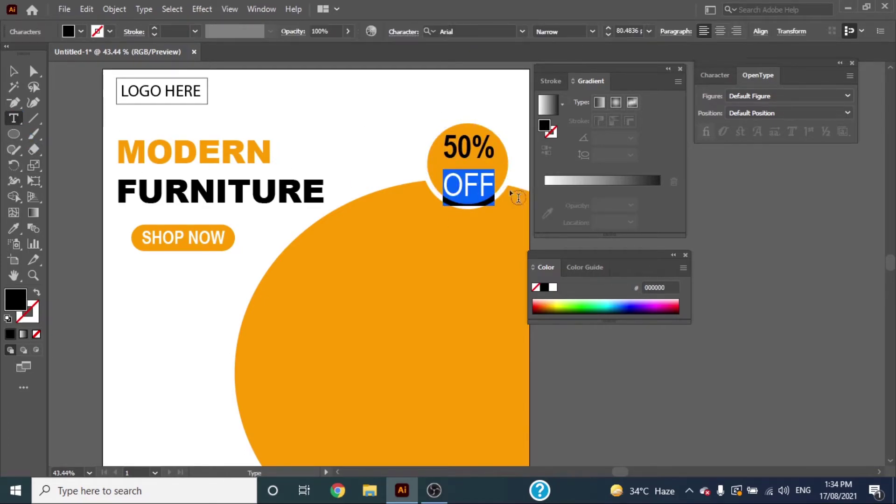
left_click(648, 31)
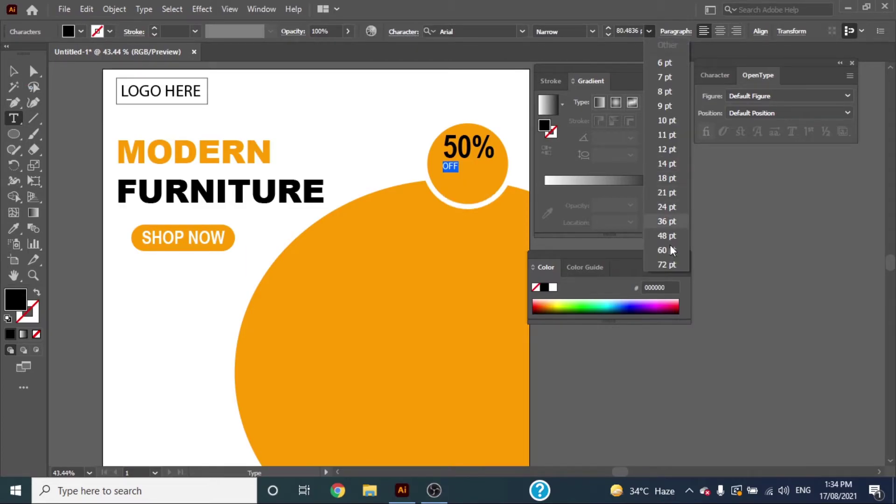
left_click(667, 264)
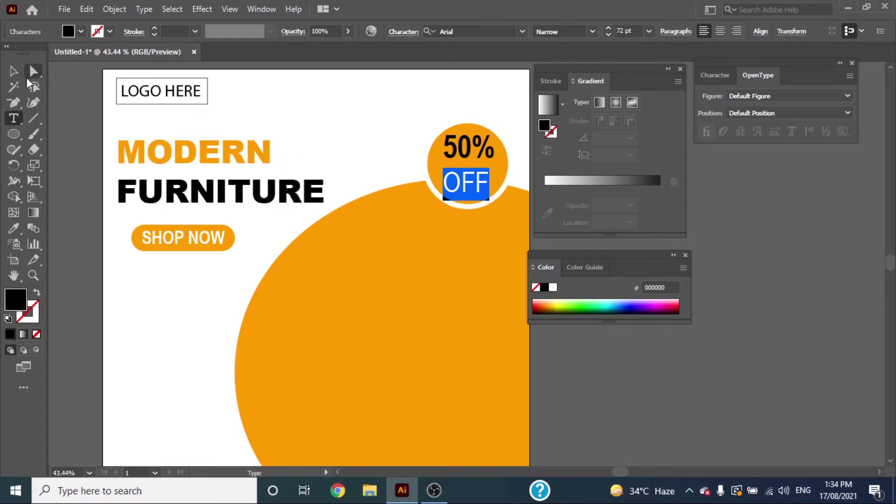
left_click(14, 72)
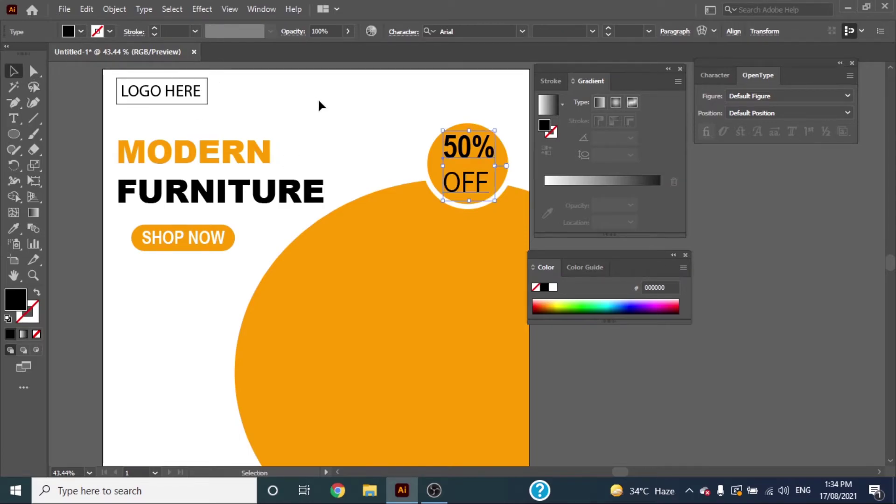
left_click(319, 102)
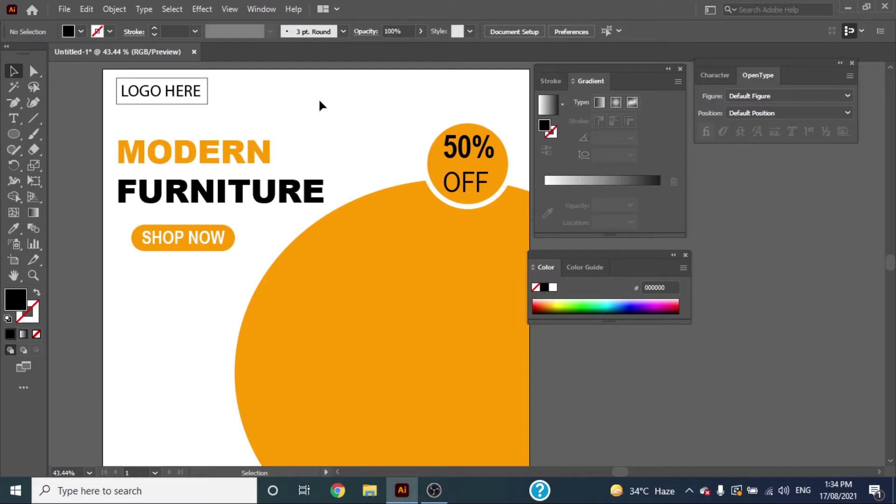
key("t")
scroll(121, 365, "down", 2)
left_click(126, 388)
key("BackSpace")
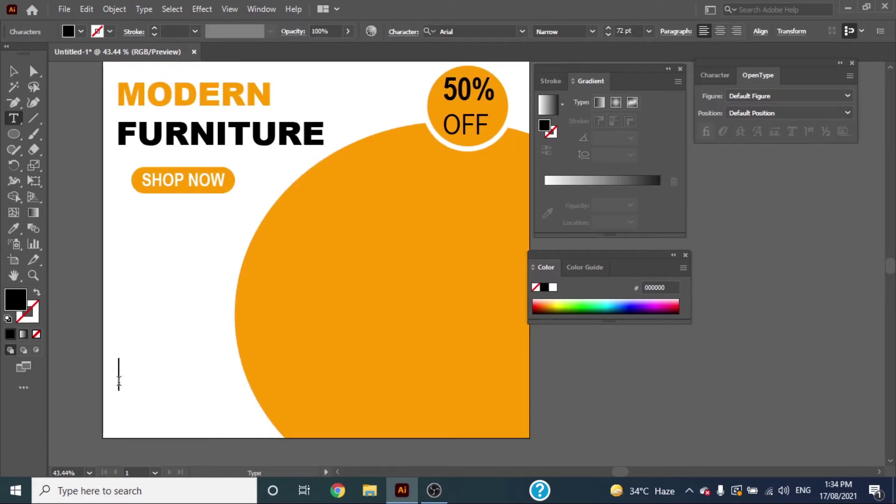
type("CON")
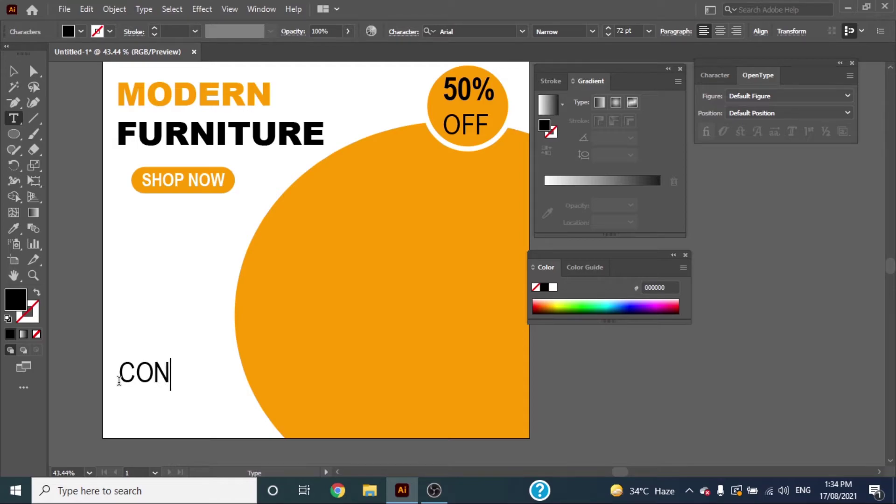
type("TACT")
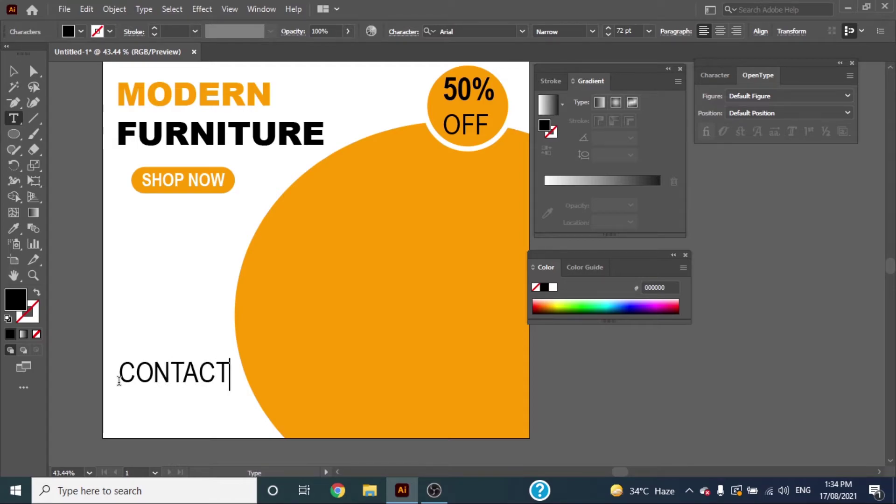
left_click(129, 388)
type("012345")
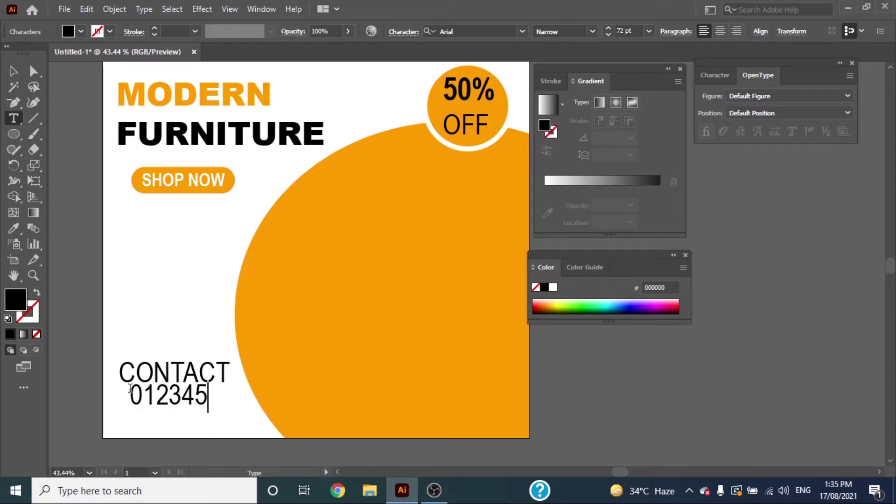
type("678")
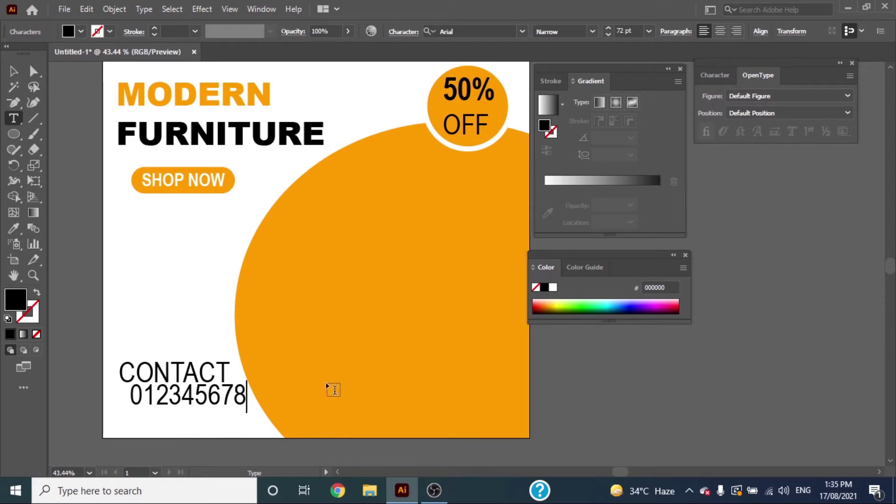
left_click(294, 391)
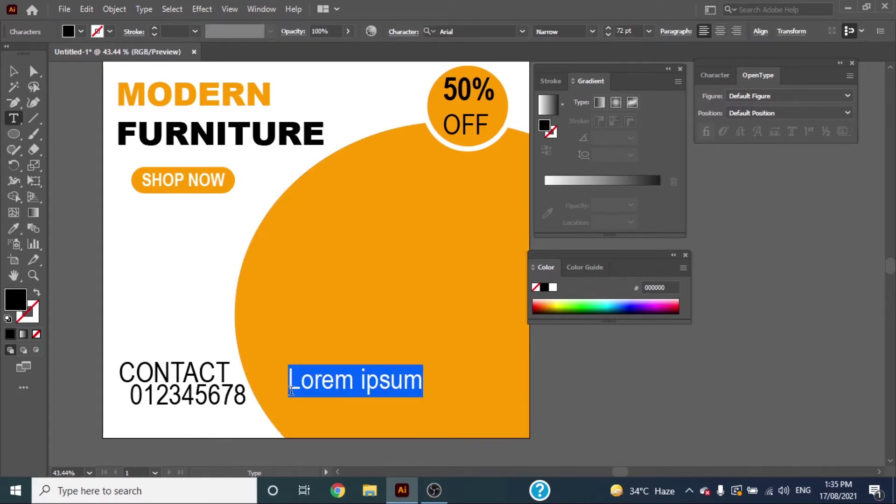
type("www")
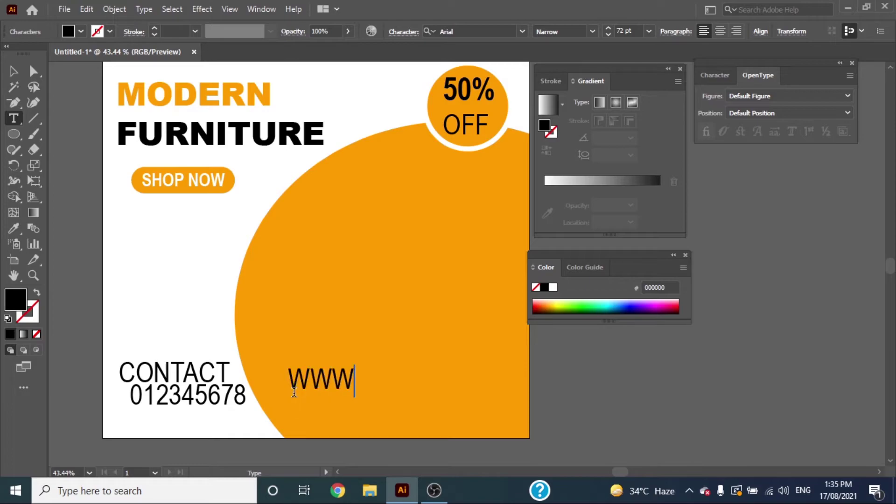
type(".MODER")
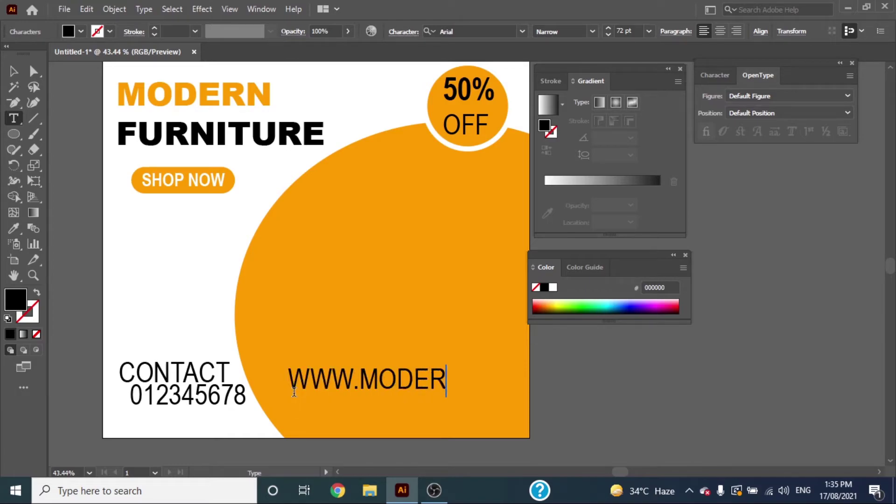
type("NFURNITURE")
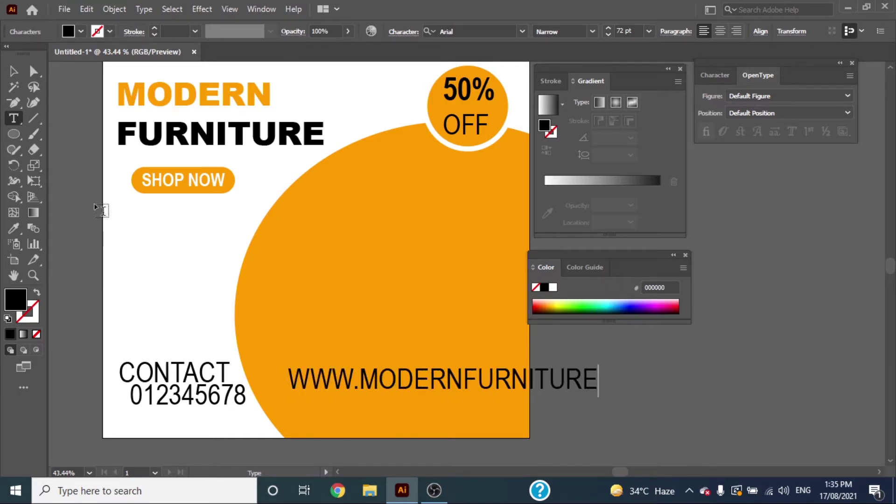
key("Escape")
Step: Scale down the phone number and web address together, then shift the number right
left_click(187, 396, "shift")
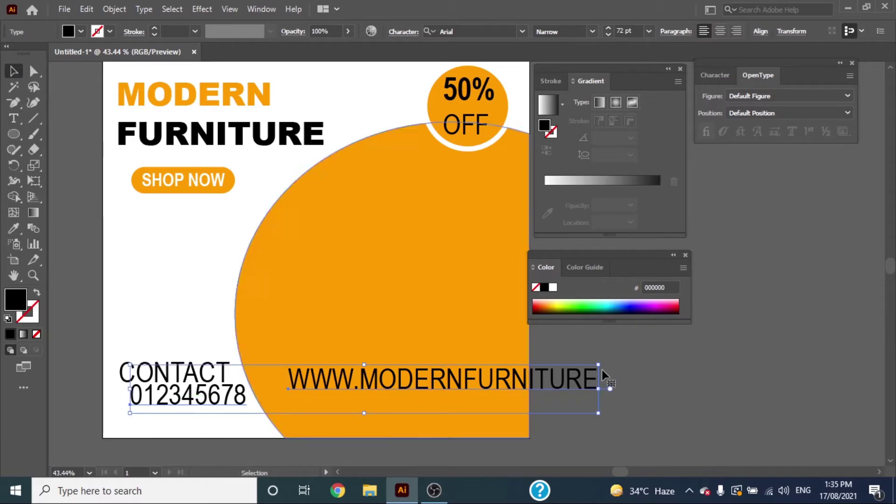
left_click_drag(599, 365, 499, 377)
left_click(616, 390)
left_click_drag(275, 393, 278, 397)
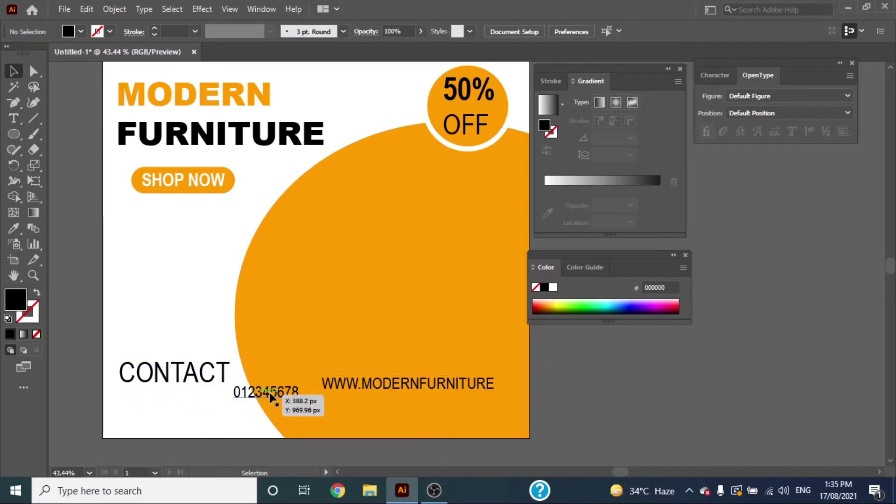
Step: Eyedropper MODERN's bold orange style onto CONTACT and scale CONTACT down
left_click(163, 369)
key("i")
left_click(266, 391)
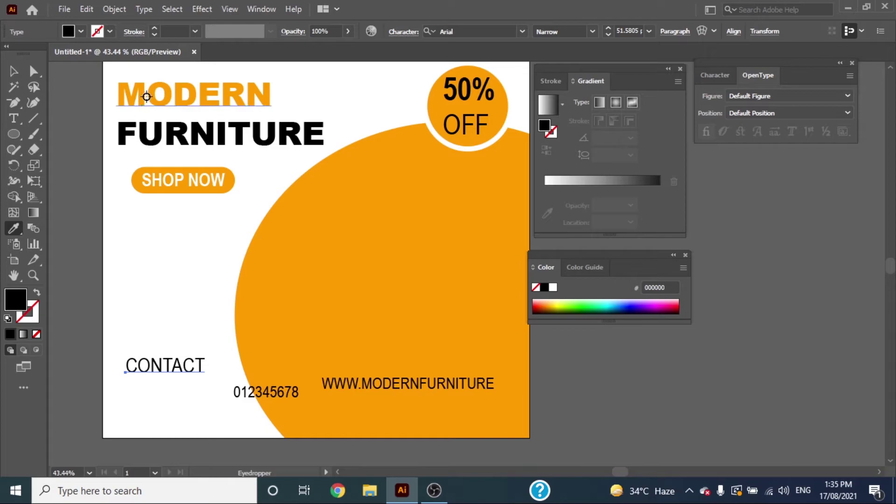
left_click(149, 95)
left_click(14, 72)
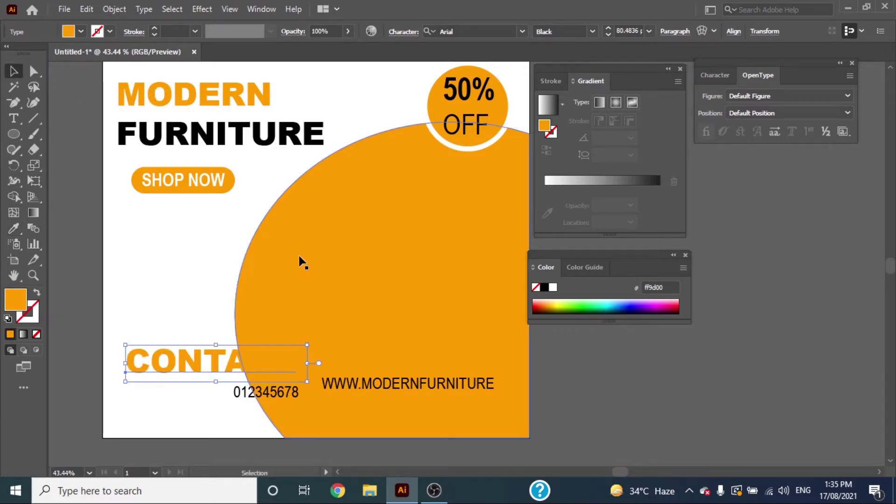
left_click_drag(308, 381, 171, 375)
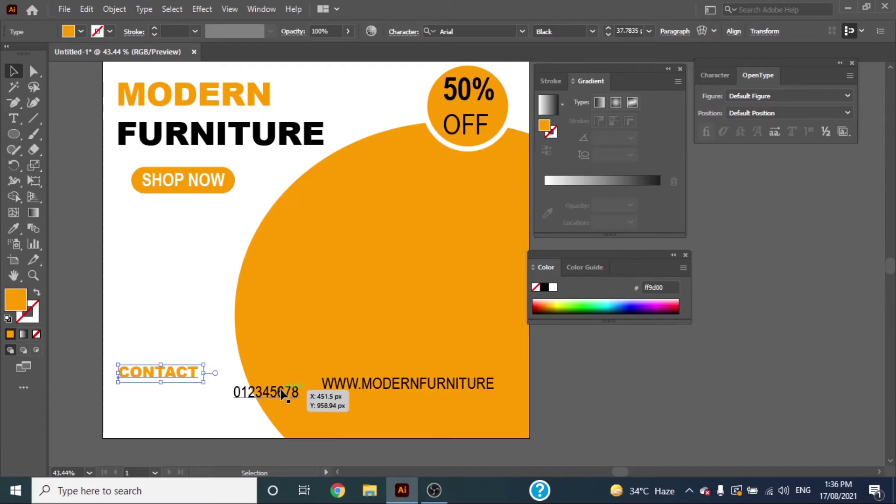
left_click(261, 9)
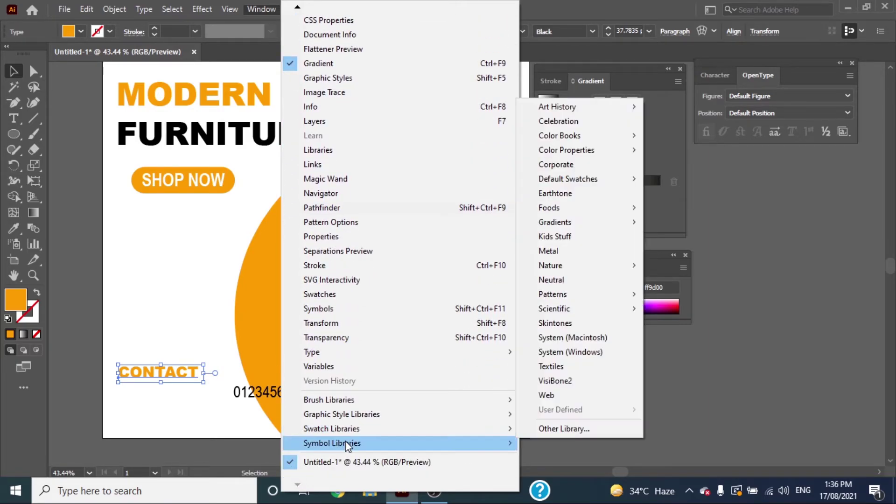
Step: Drag the Go to Web - Grey and Phone - Grey symbols from the Mobile library near CONTACT
left_click(587, 309)
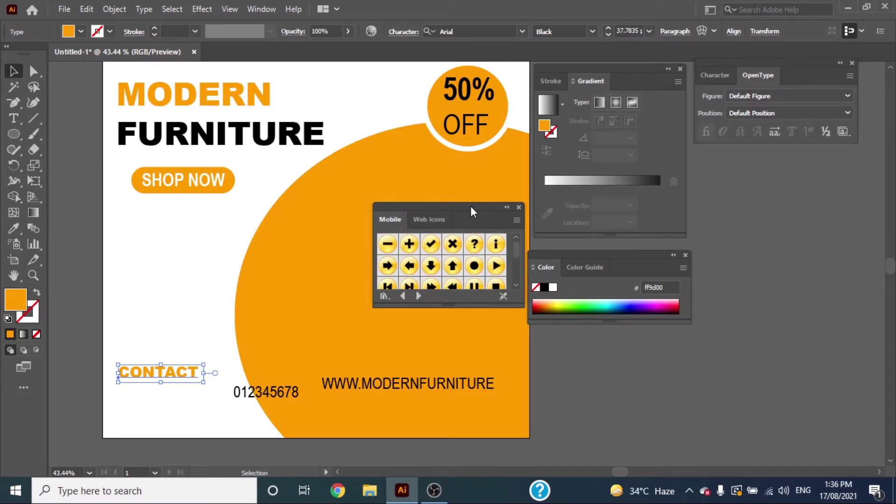
left_click_drag(471, 206, 451, 101)
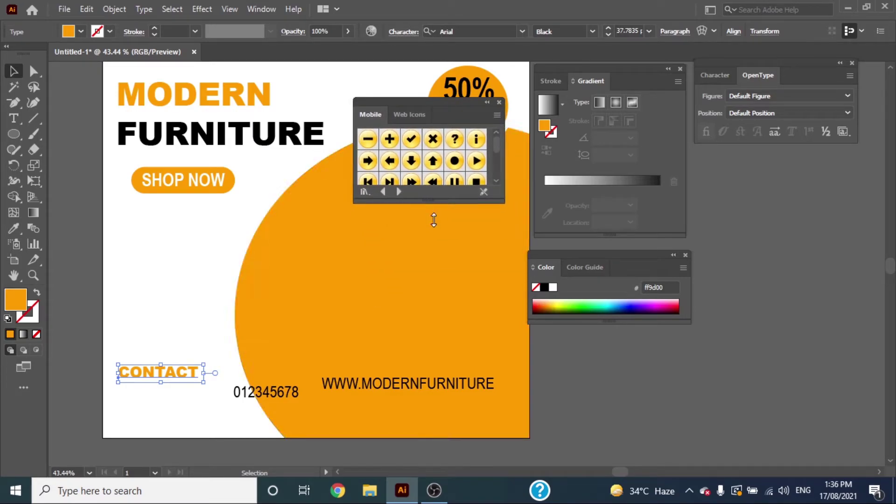
left_click_drag(433, 201, 437, 416)
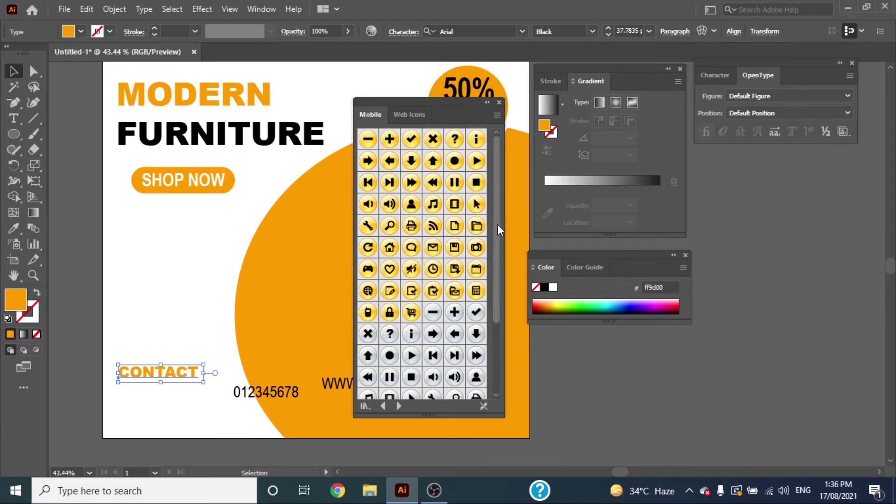
scroll(497, 228, "down", 5)
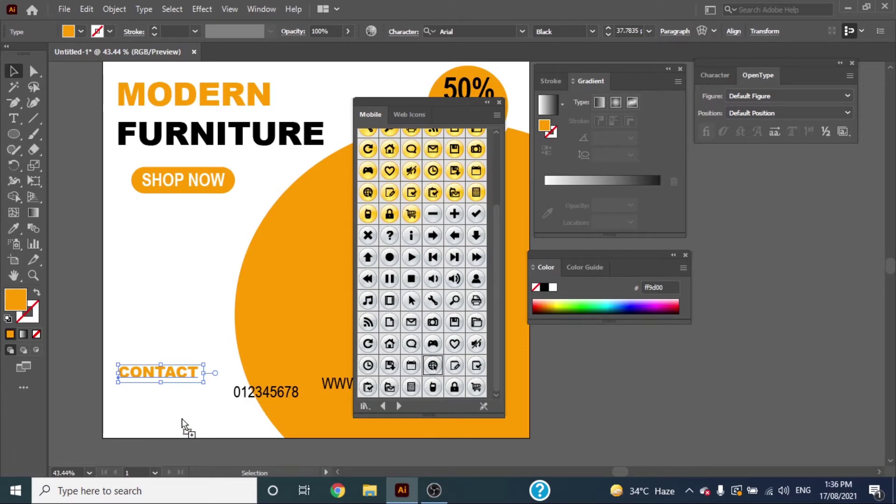
left_click_drag(429, 383, 182, 418)
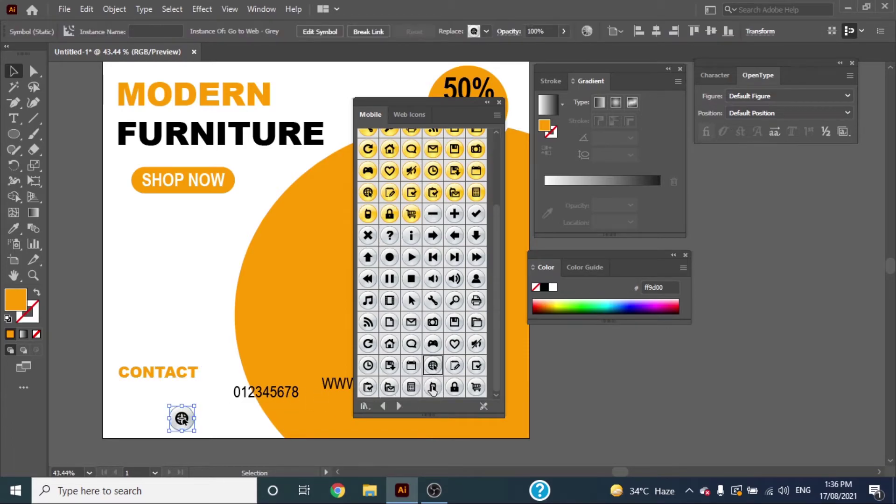
left_click_drag(435, 391, 368, 385)
left_click_drag(230, 381, 175, 373)
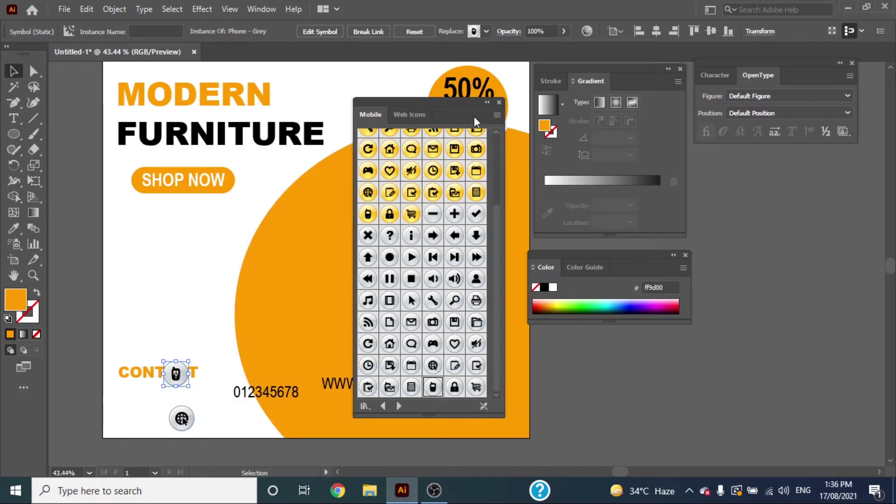
left_click(499, 102)
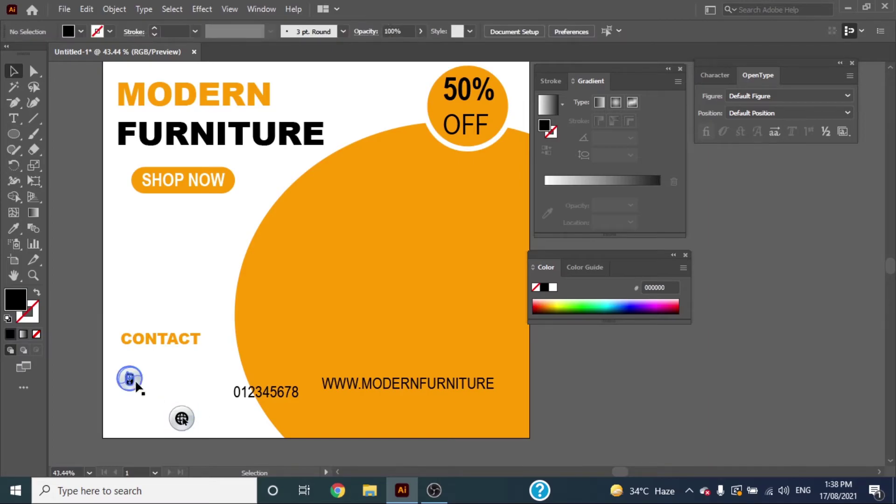
Step: Shrink the phone and globe icons and stack the globe below the phone
left_click(138, 386)
left_click(182, 418, "shift")
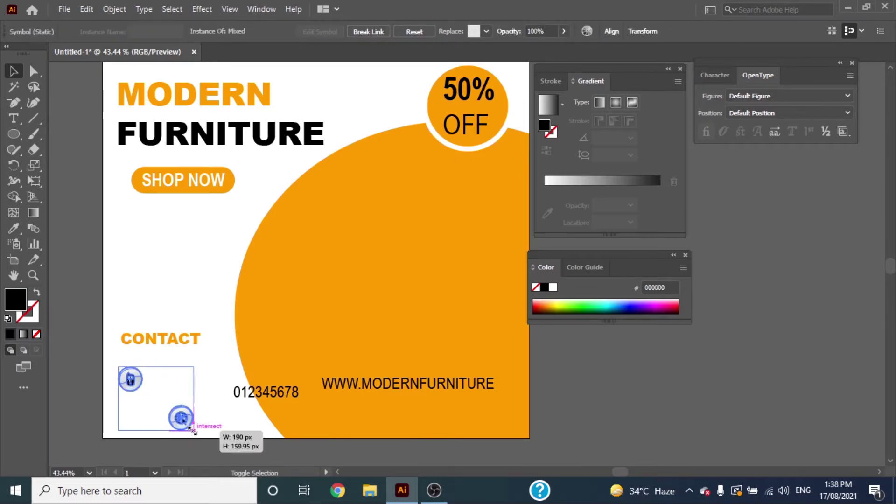
left_click_drag(195, 431, 130, 424)
left_click(156, 399)
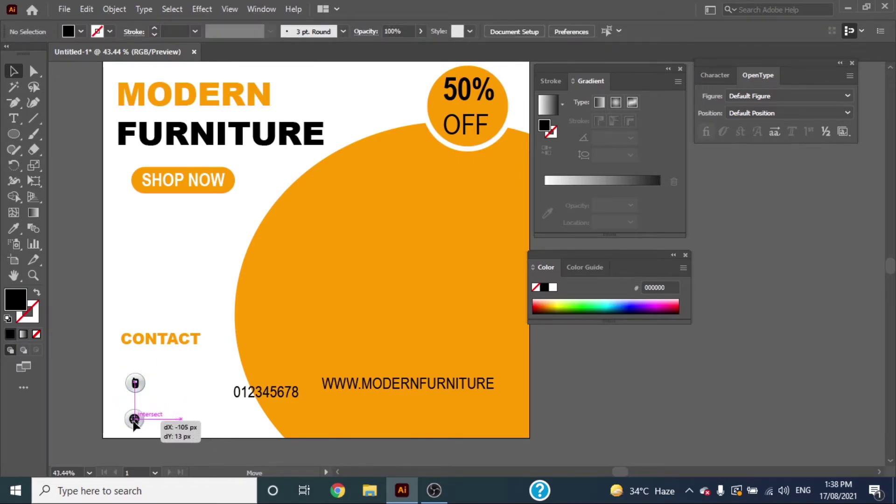
left_click_drag(141, 388, 134, 390)
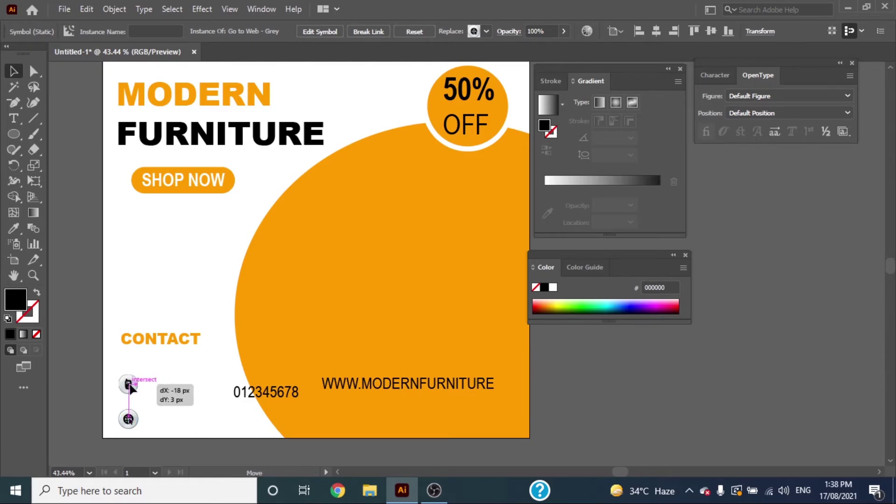
Step: Set the number and website to 24 pt and move each beside its icon
left_click_drag(410, 381, 269, 402)
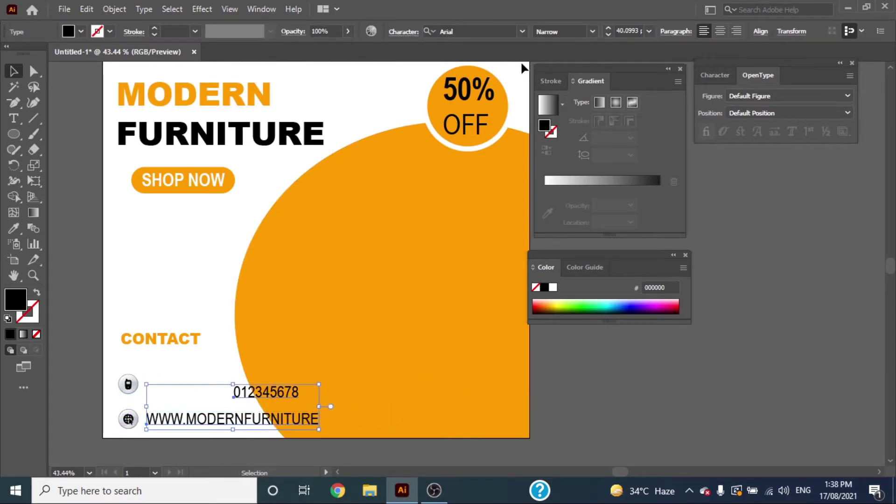
left_click(649, 30)
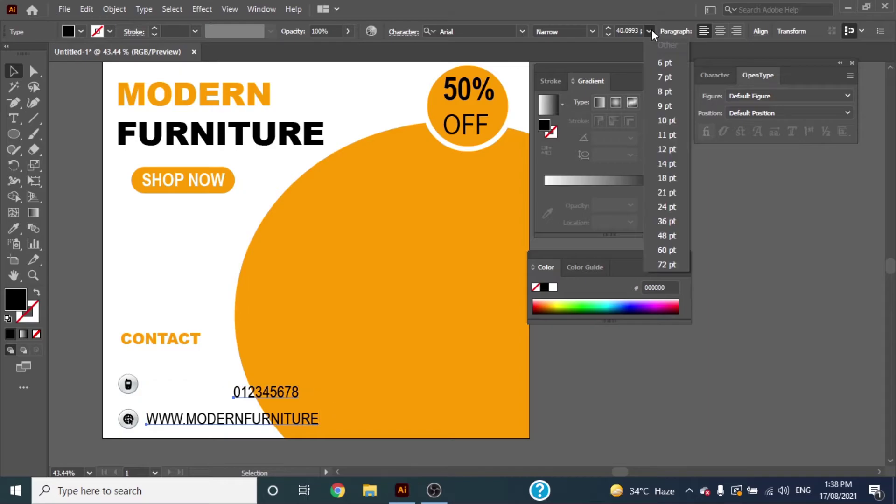
left_click(668, 205)
left_click(195, 367)
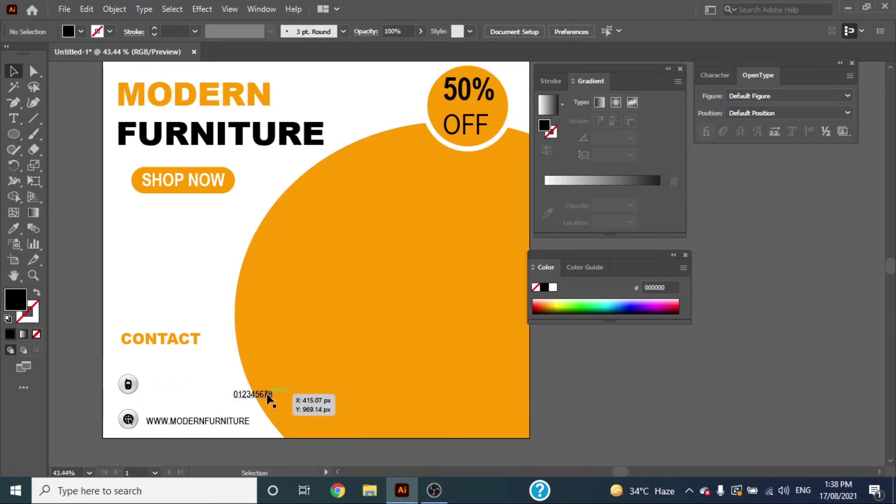
left_click_drag(267, 395, 182, 401)
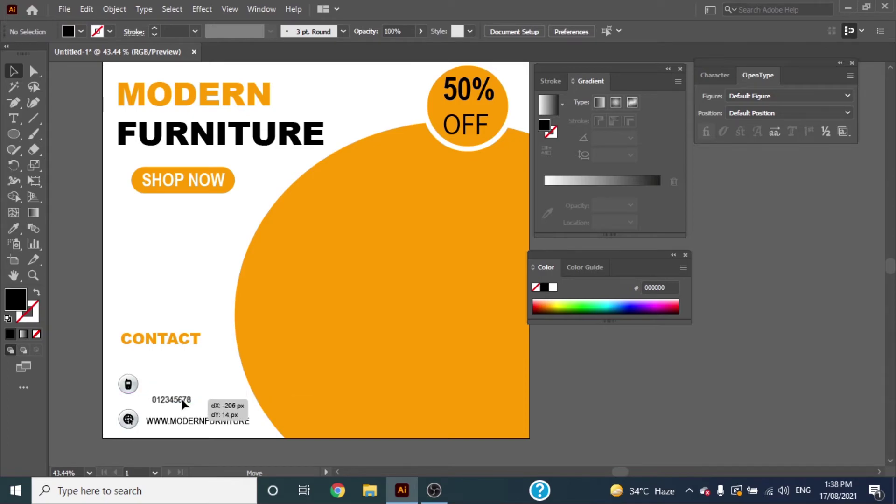
left_click_drag(182, 401, 129, 395)
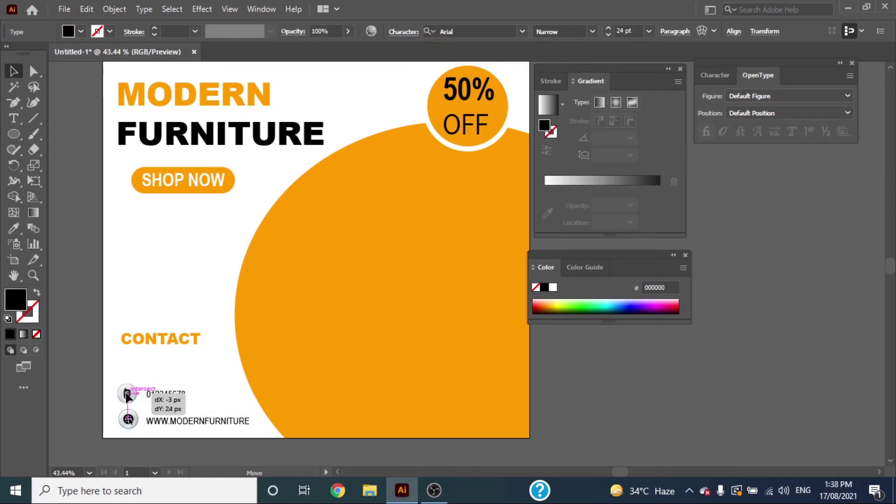
Step: Zoom into the contact section and nudge the globe and phone icons into place
left_click(122, 417, "shift")
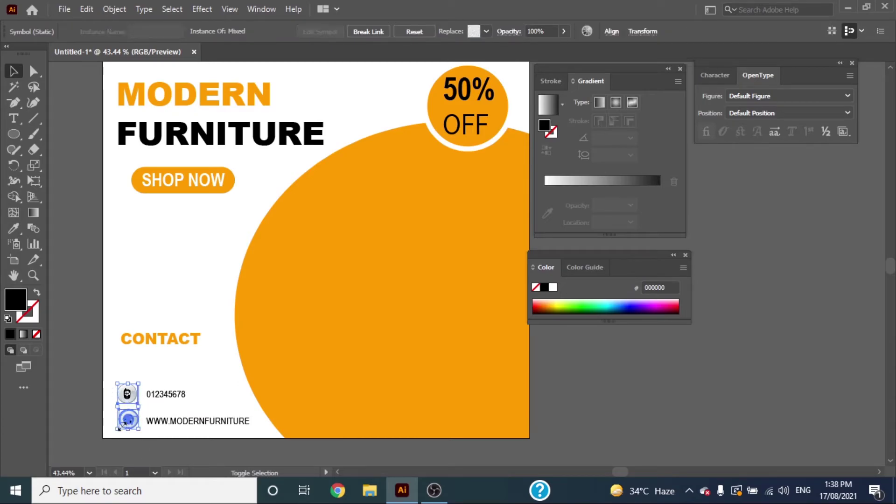
left_click(148, 442)
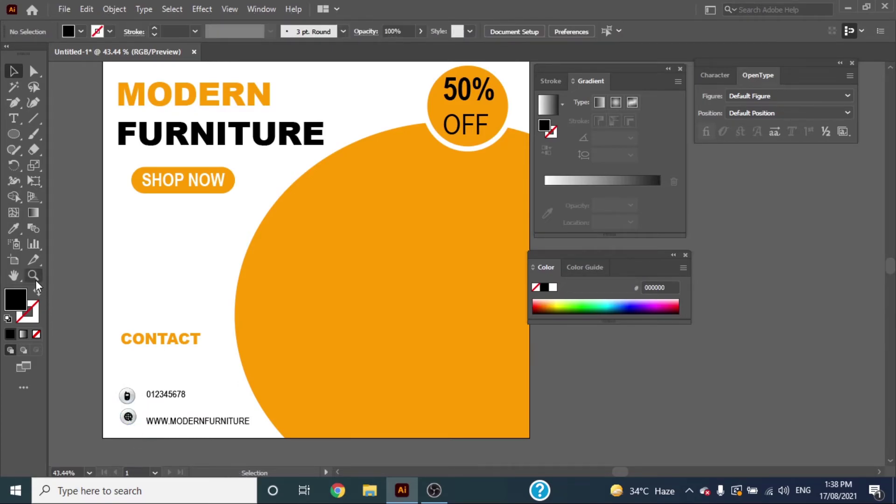
left_click(33, 275)
left_click_drag(128, 420, 297, 414)
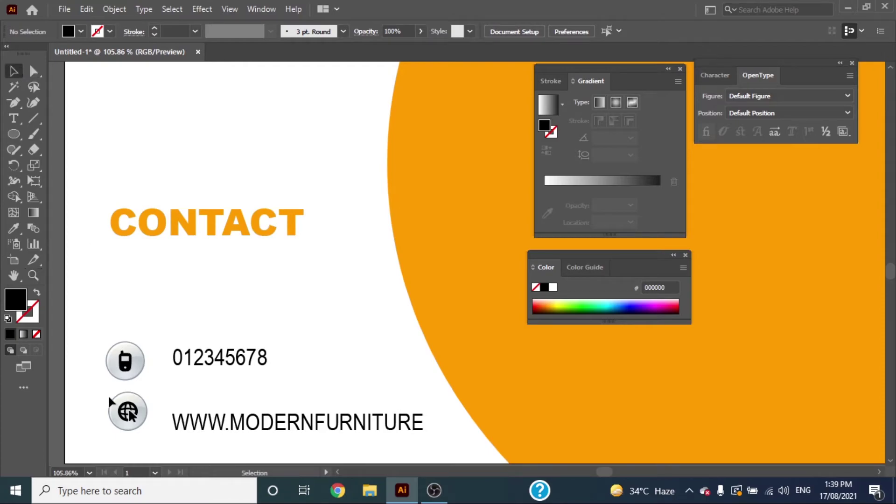
left_click(13, 276)
left_click_drag(109, 310, 128, 265)
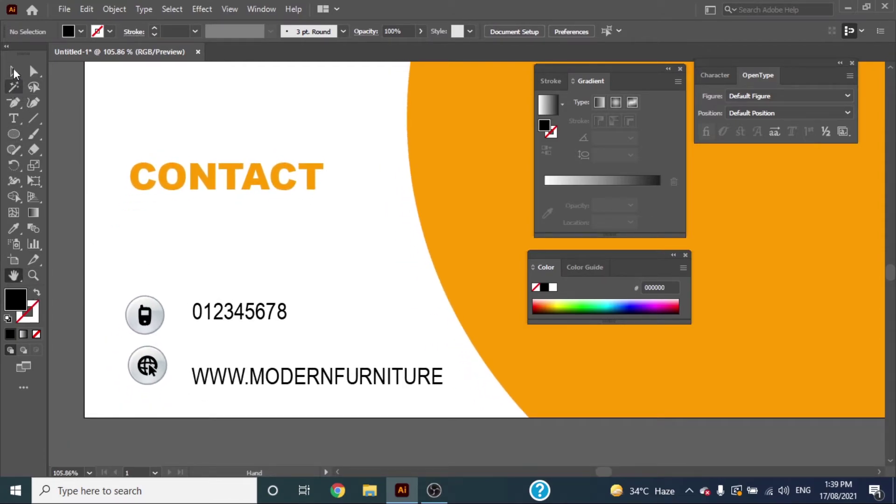
key("v")
left_click_drag(148, 366, 142, 375)
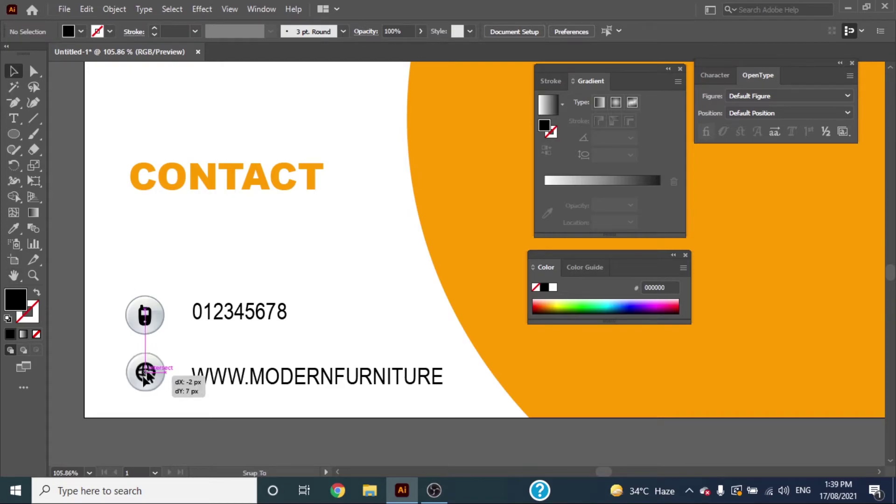
left_click_drag(142, 333, 141, 329)
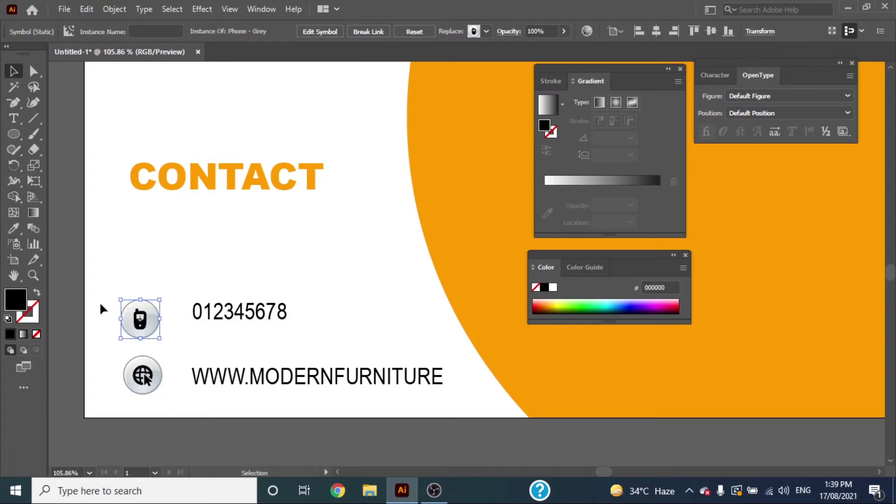
Step: Horizontally centre the two icons and tighten the number and website beside them
left_click_drag(100, 302, 150, 418)
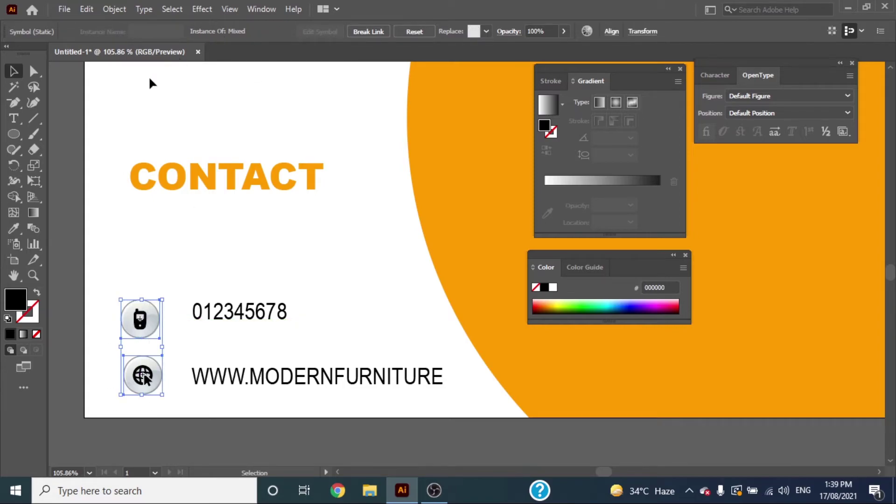
left_click(612, 32)
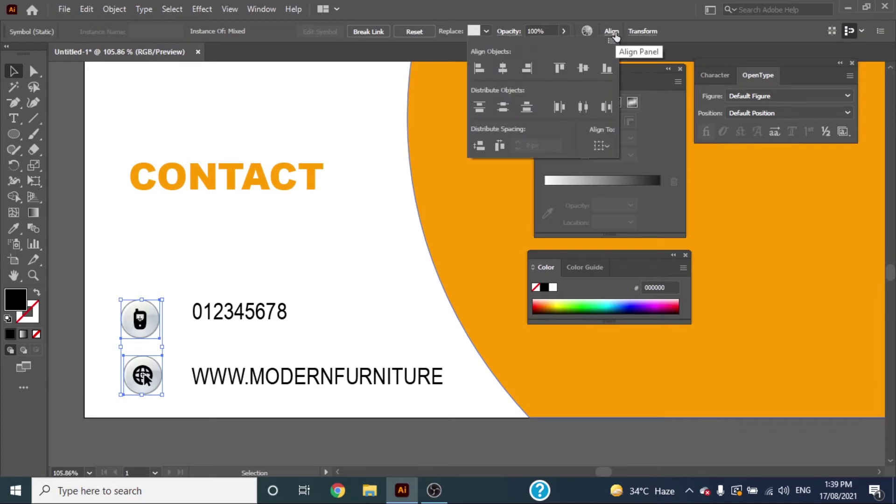
left_click(502, 68)
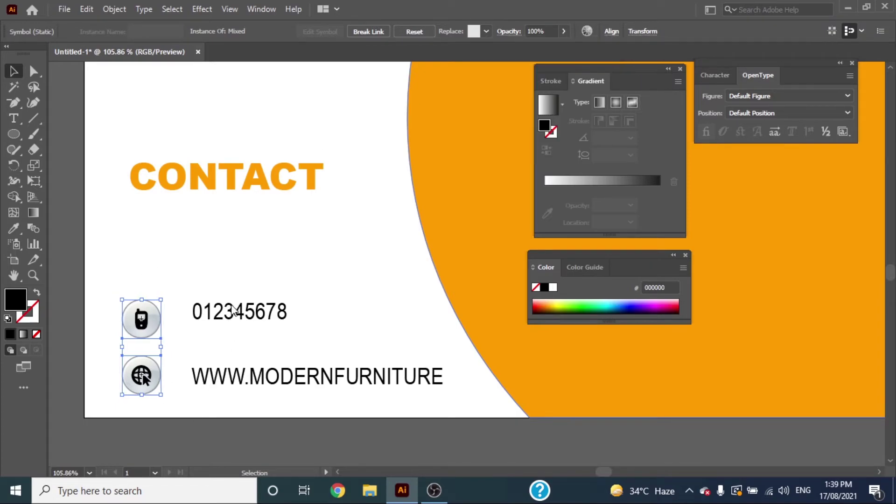
left_click_drag(229, 315, 225, 319)
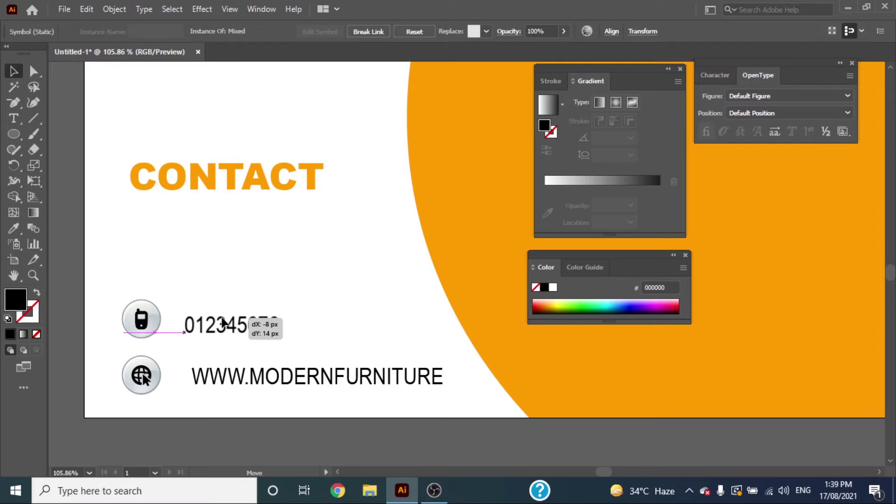
left_click_drag(223, 323, 221, 321)
left_click_drag(246, 380, 246, 381)
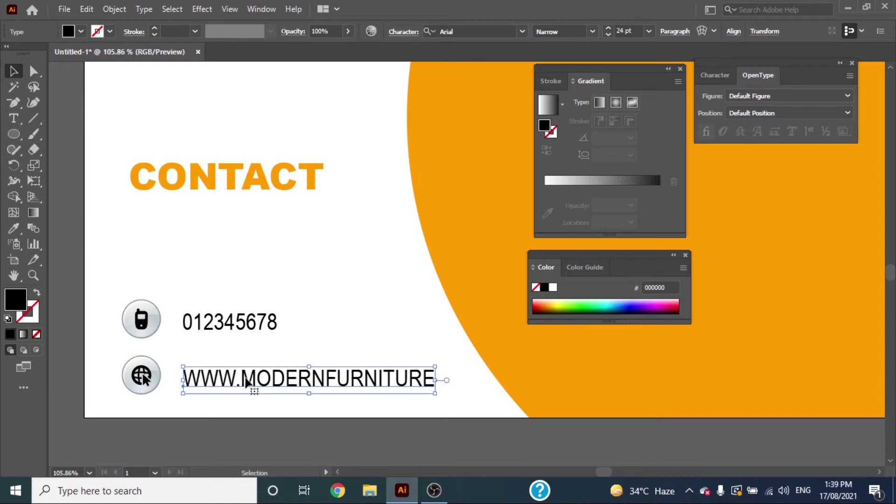
Step: Enlarge both contact text lines, shift them right, and line up the phone number
left_click(276, 322, "shift")
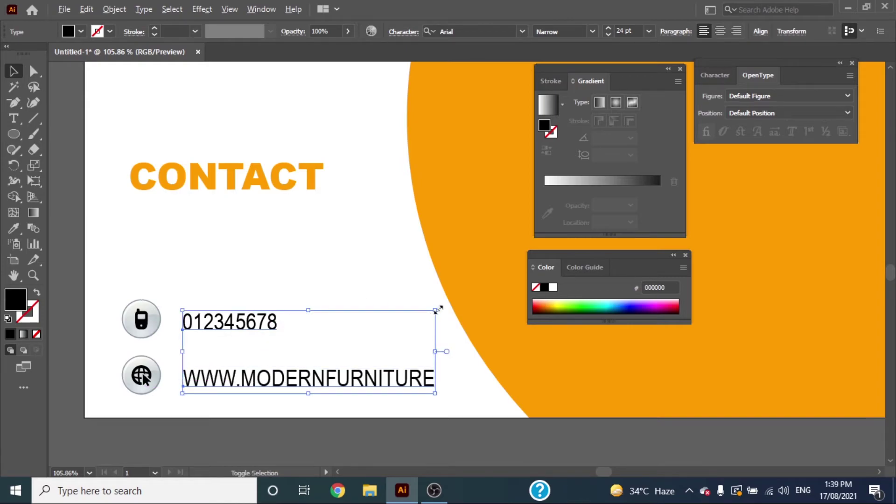
left_click_drag(435, 310, 465, 296)
left_click_drag(314, 385, 321, 377)
left_click(296, 424)
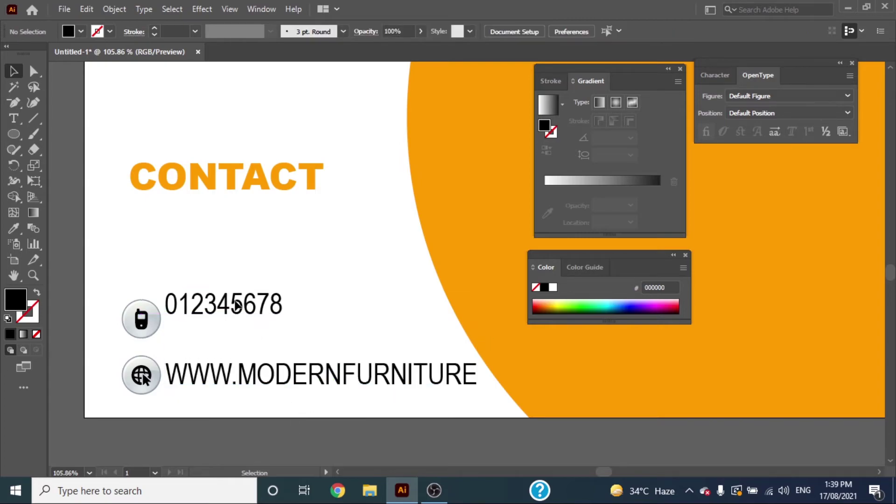
left_click_drag(238, 314, 240, 320)
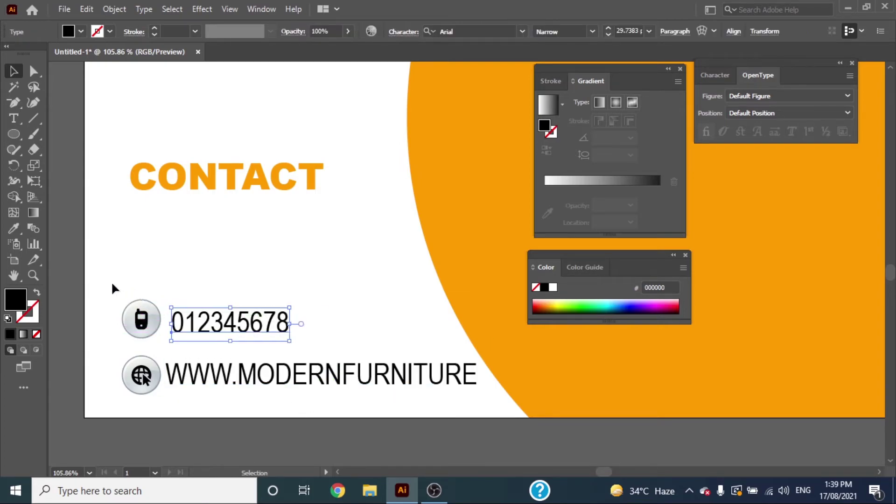
Step: Move the CONTACT heading down-left above the contact lines and zoom out
mouse_move(114, 285)
left_mouse_down()
mouse_move(249, 401)
mouse_move(255, 376)
left_mouse_up()
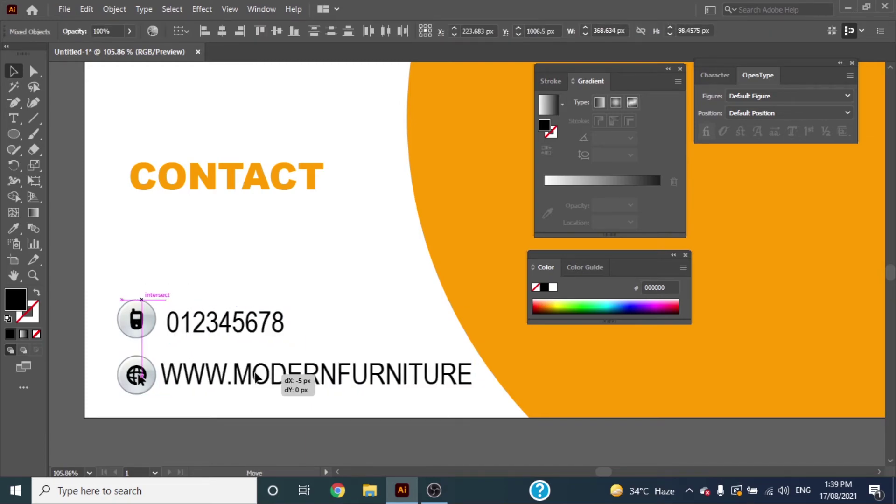
left_click(210, 230)
mouse_move(206, 180)
left_mouse_down()
mouse_move(176, 241)
mouse_move(189, 252)
left_mouse_up()
left_click(33, 275)
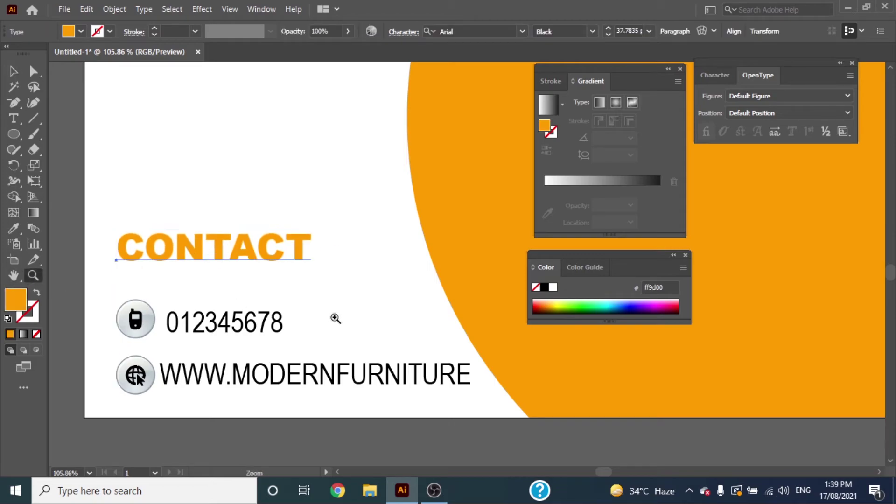
mouse_move(336, 318)
left_mouse_down()
mouse_move(206, 264)
mouse_move(146, 276)
left_mouse_up()
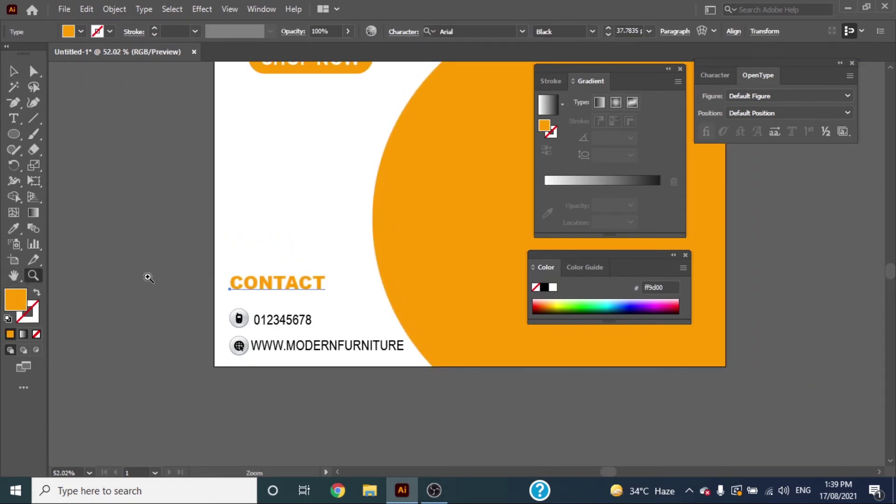
Step: Place the couch PNG image onto the artboard via File > Place
left_click(420, 303, "alt")
key("h")
left_click_drag(254, 252, 129, 324)
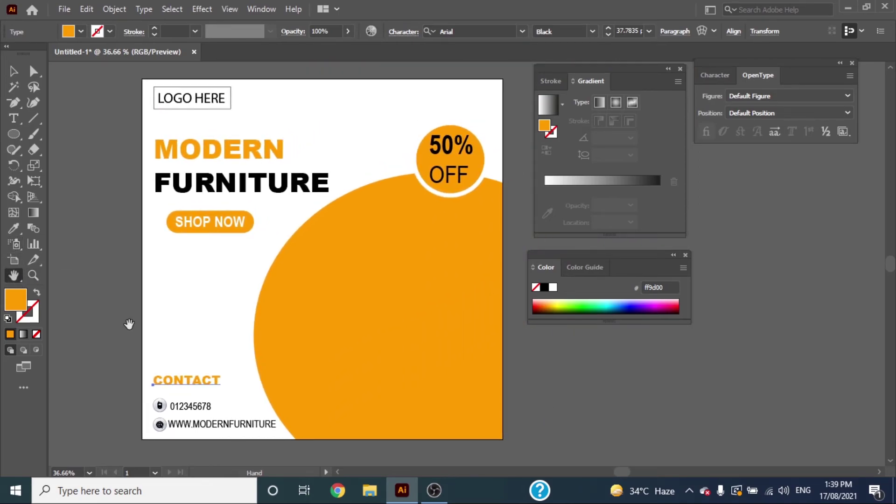
left_click(66, 9)
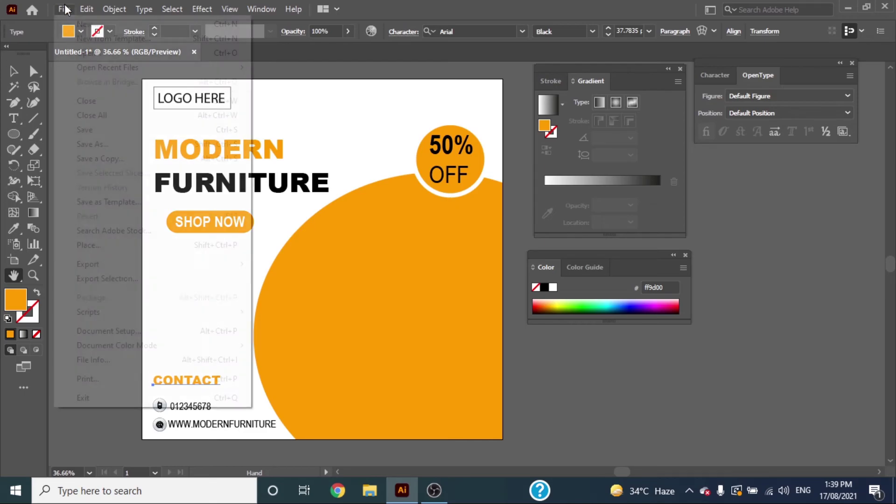
left_click(128, 241)
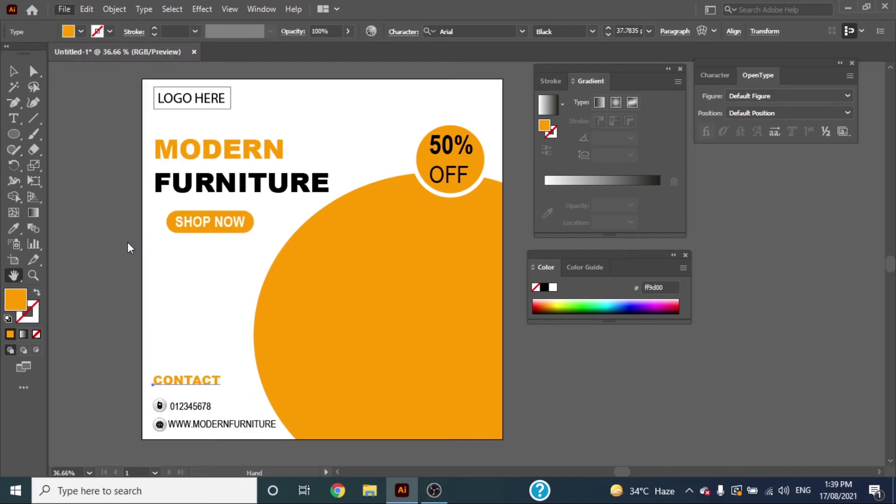
left_click(150, 163)
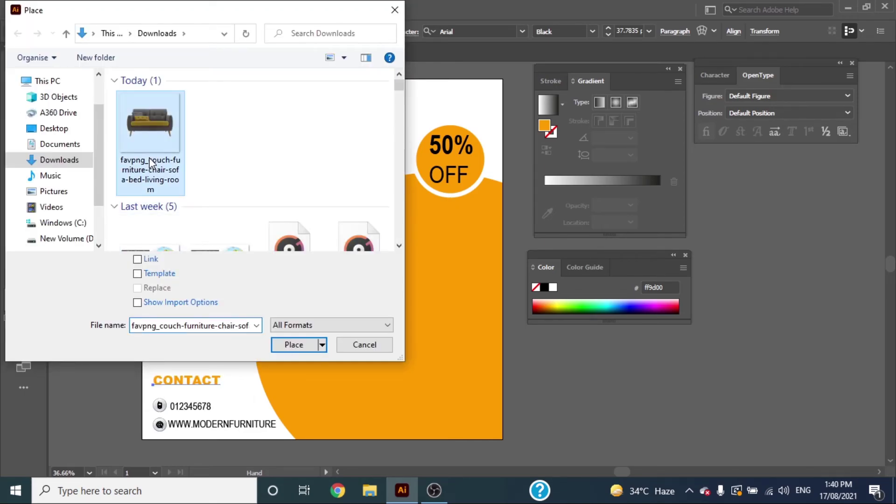
left_click(307, 341)
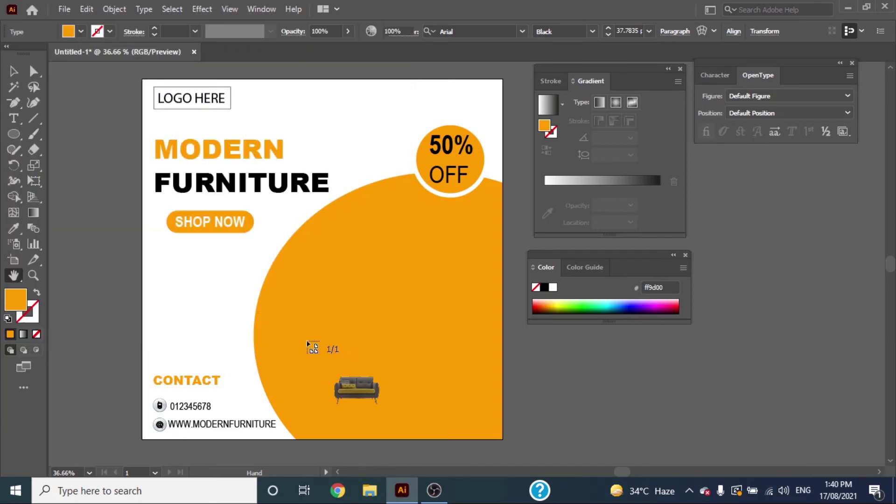
left_click(210, 254)
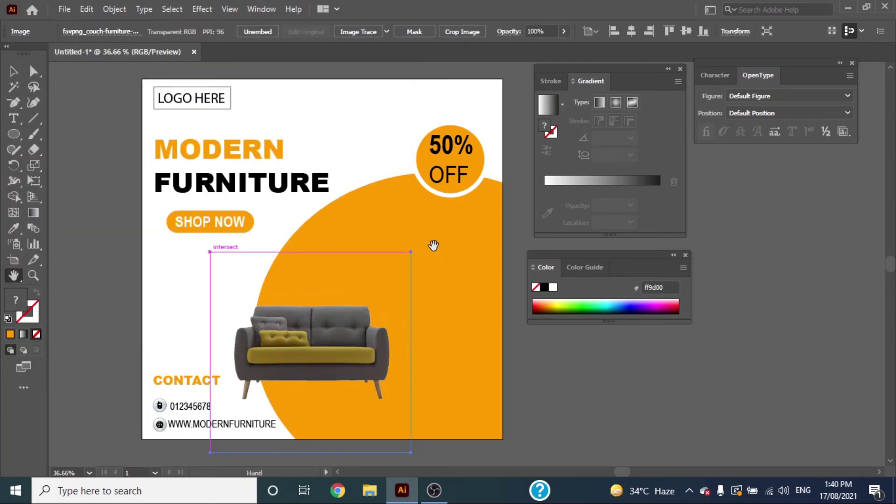
Step: Scale the couch image up and position it over the orange circle
key("v")
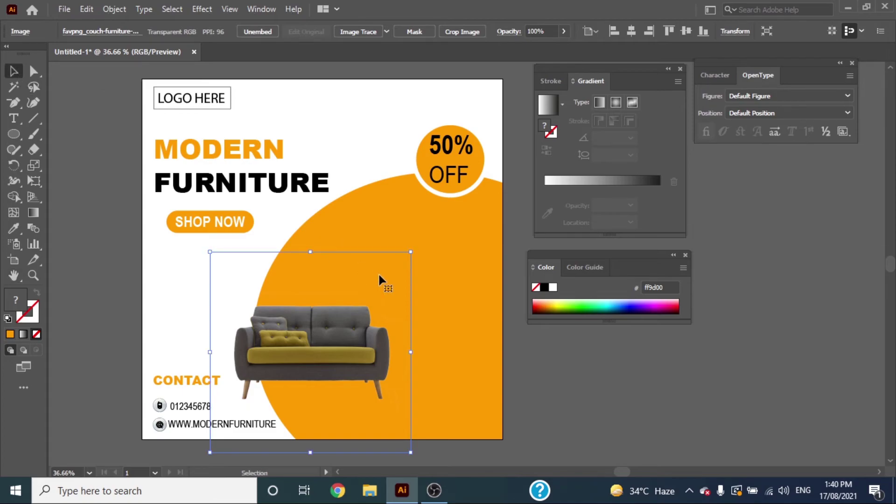
left_click_drag(409, 250, 511, 202)
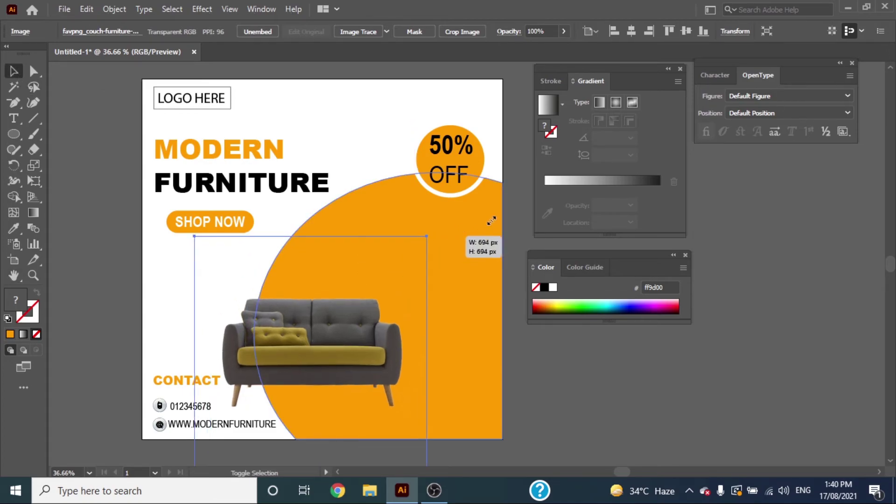
mouse_move(347, 349)
left_mouse_down()
mouse_move(349, 325)
mouse_move(415, 345)
left_mouse_up()
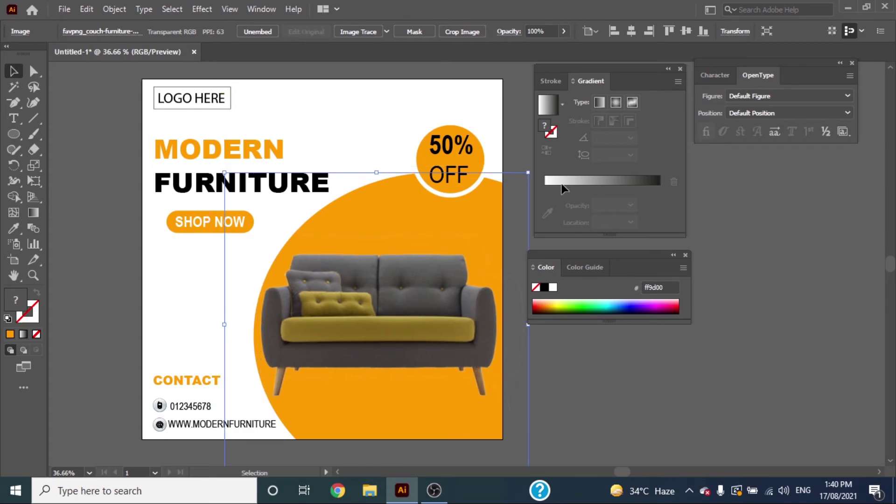
left_click_drag(528, 172, 522, 178)
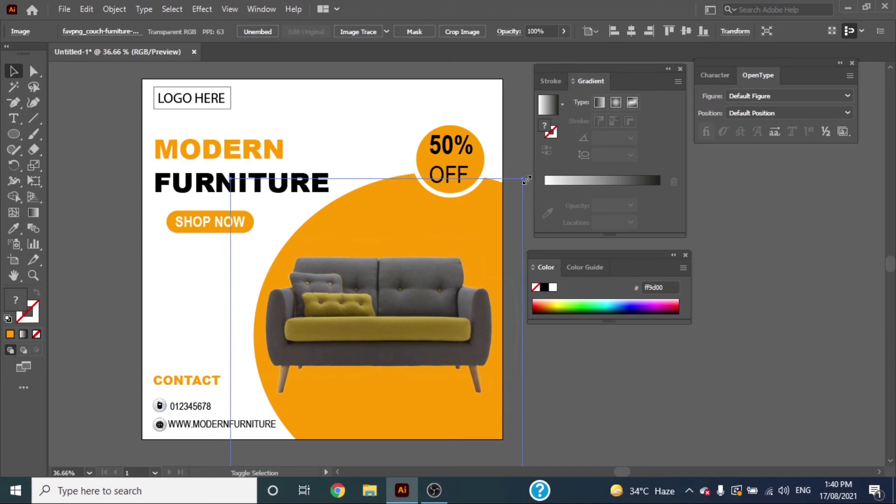
left_click_drag(397, 352, 399, 355)
left_click(592, 415)
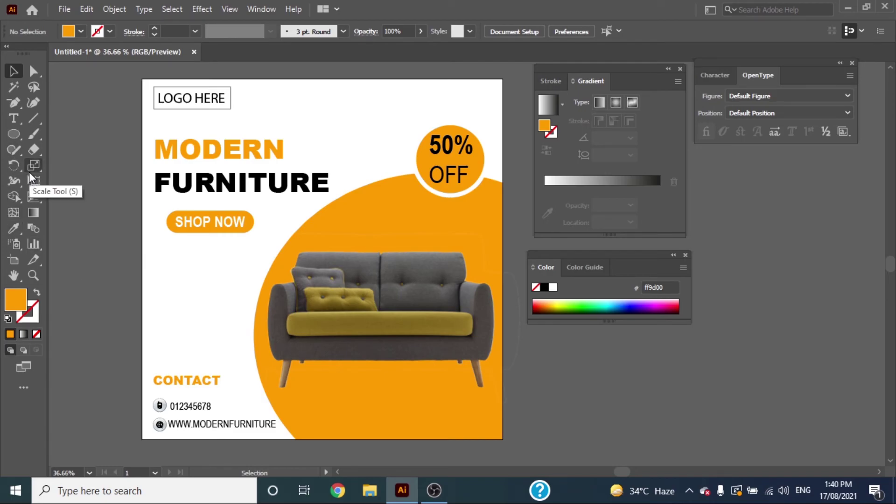
Step: Type the tagline COMFORT AT YOUR HOME below FURNITURE
left_click(14, 118)
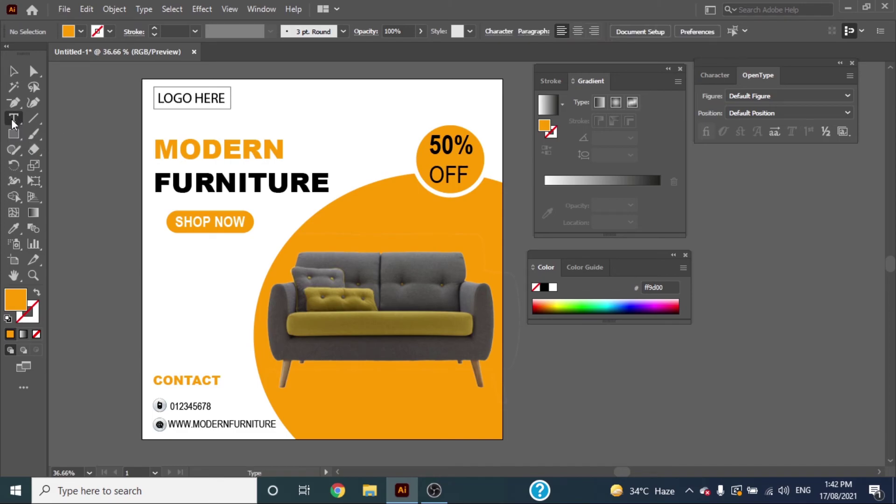
left_click(157, 259)
key("BackSpace")
type("COMFO")
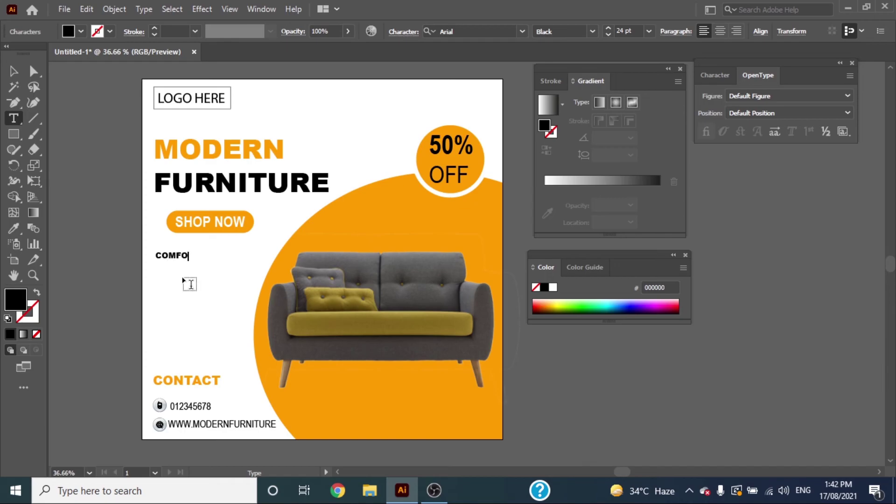
type("RT AT YOUR HOME")
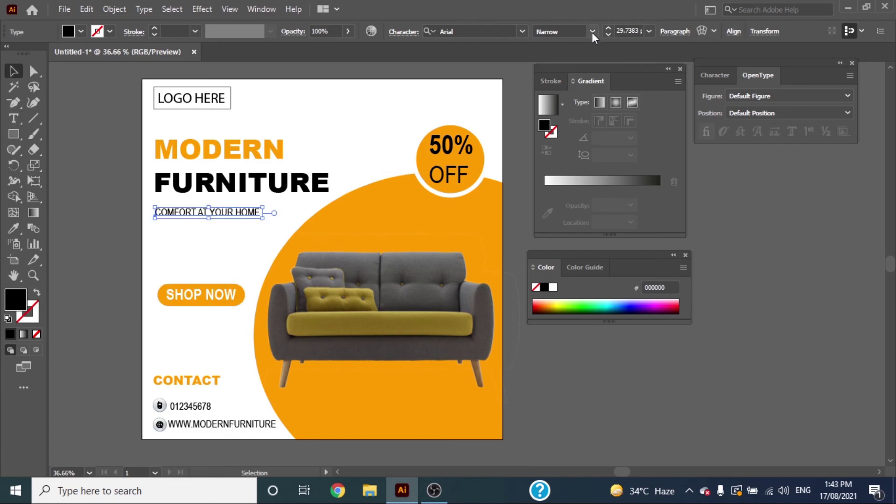
Step: Style the tagline Arial Narrow Bold Italic, then select the SHOP NOW button group
left_click(591, 32)
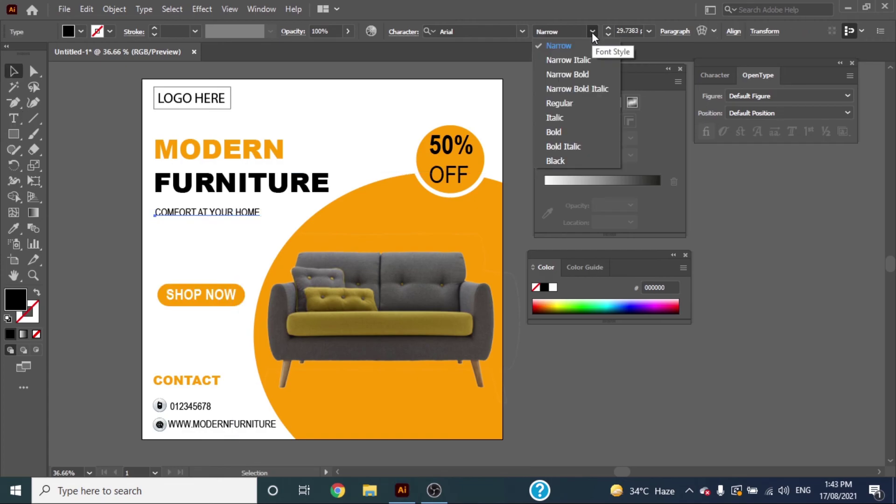
left_click(584, 61)
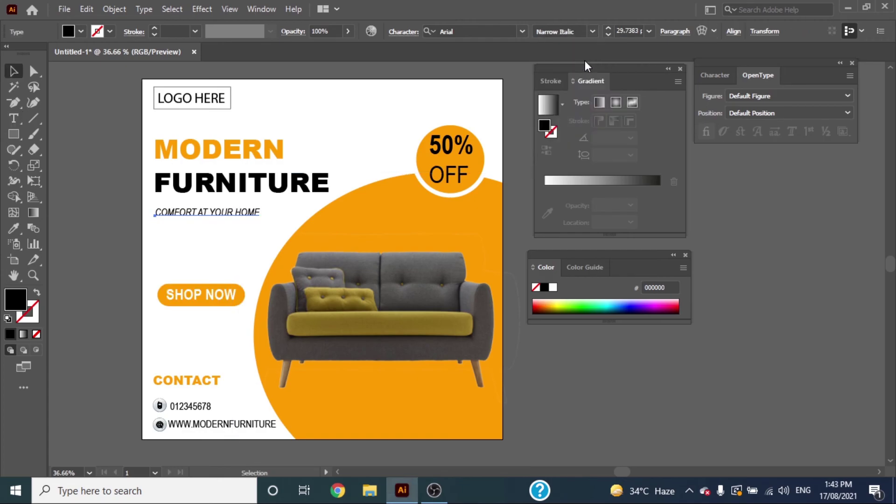
left_click(591, 31)
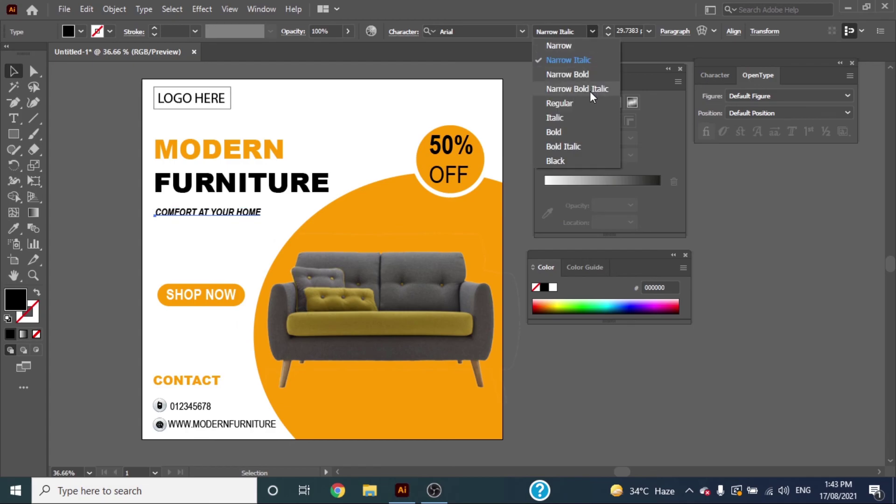
left_click(589, 91)
left_click(94, 175)
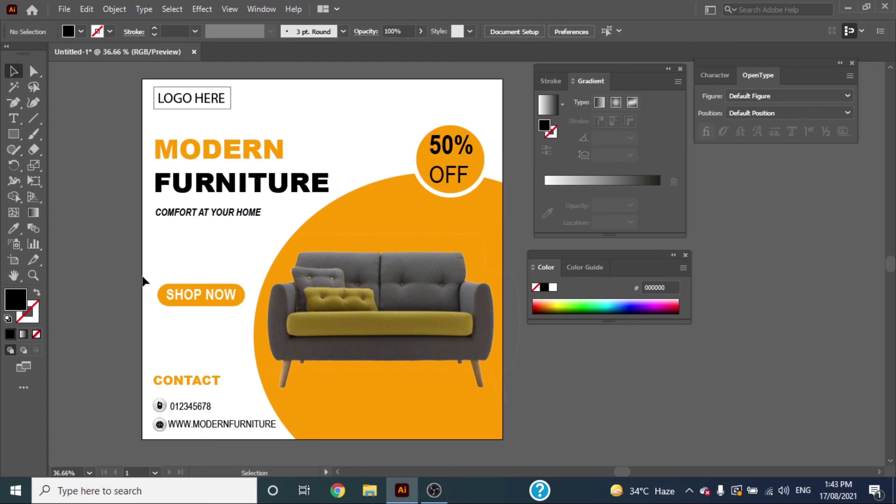
mouse_move(149, 277)
left_mouse_down()
mouse_move(199, 320)
mouse_move(194, 270)
mouse_move(199, 276)
left_mouse_up()
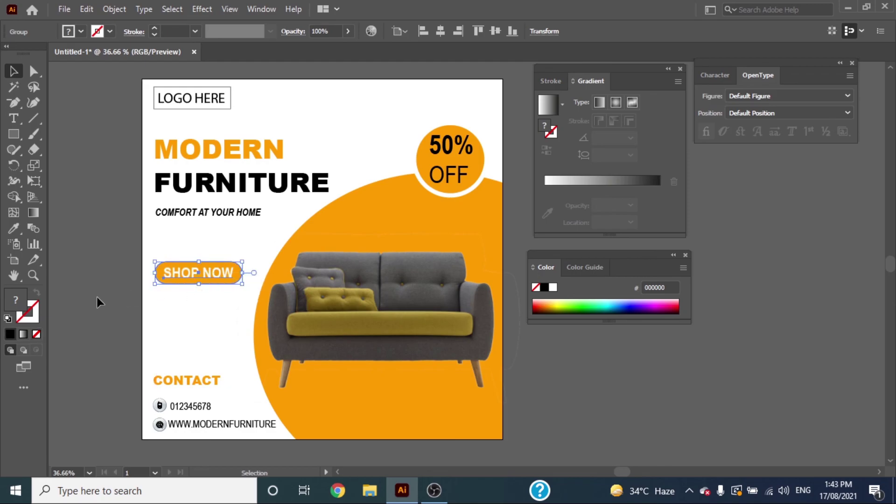
Step: Deselect SHOP NOW and close the Gradient, Color and OpenType panels
left_click(96, 297)
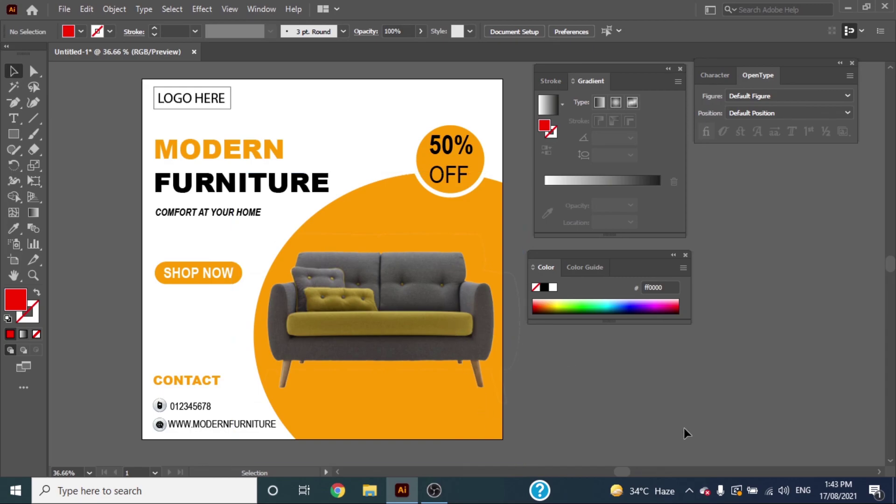
left_click(681, 69)
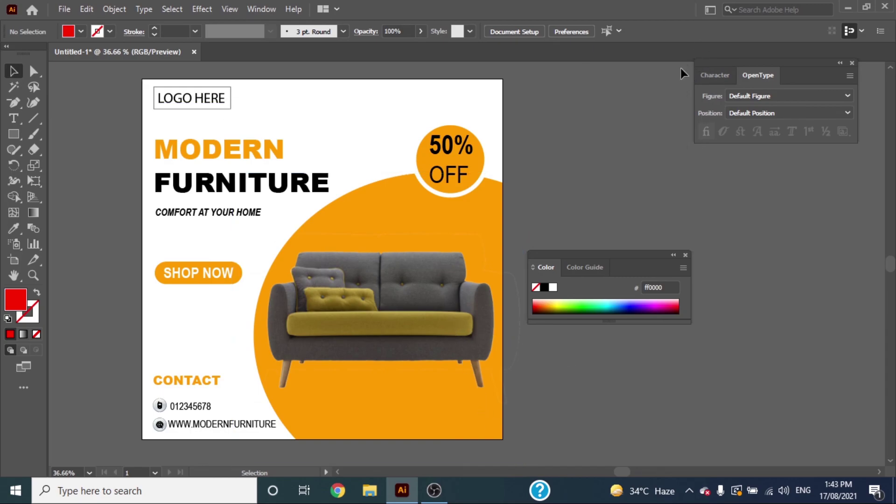
left_click(684, 256)
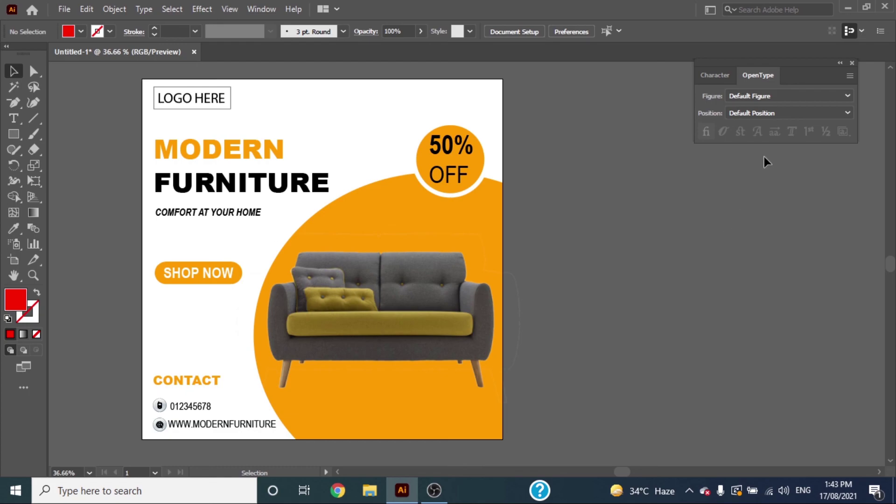
left_click(852, 64)
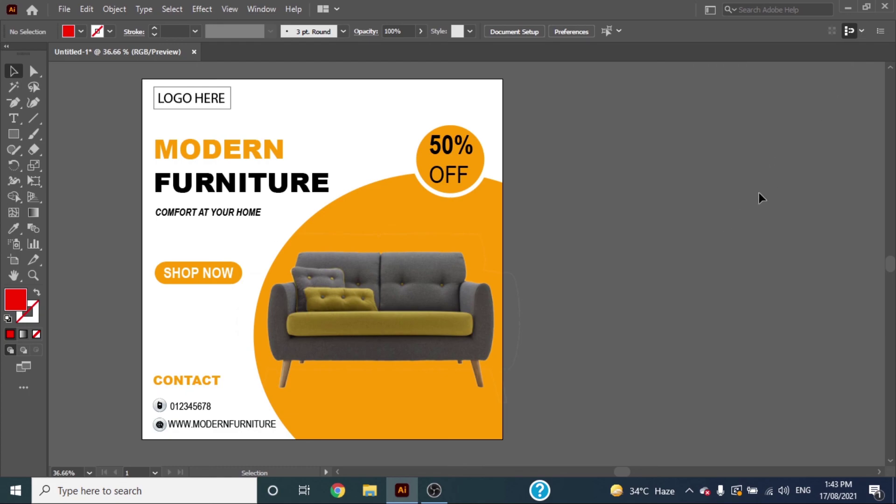